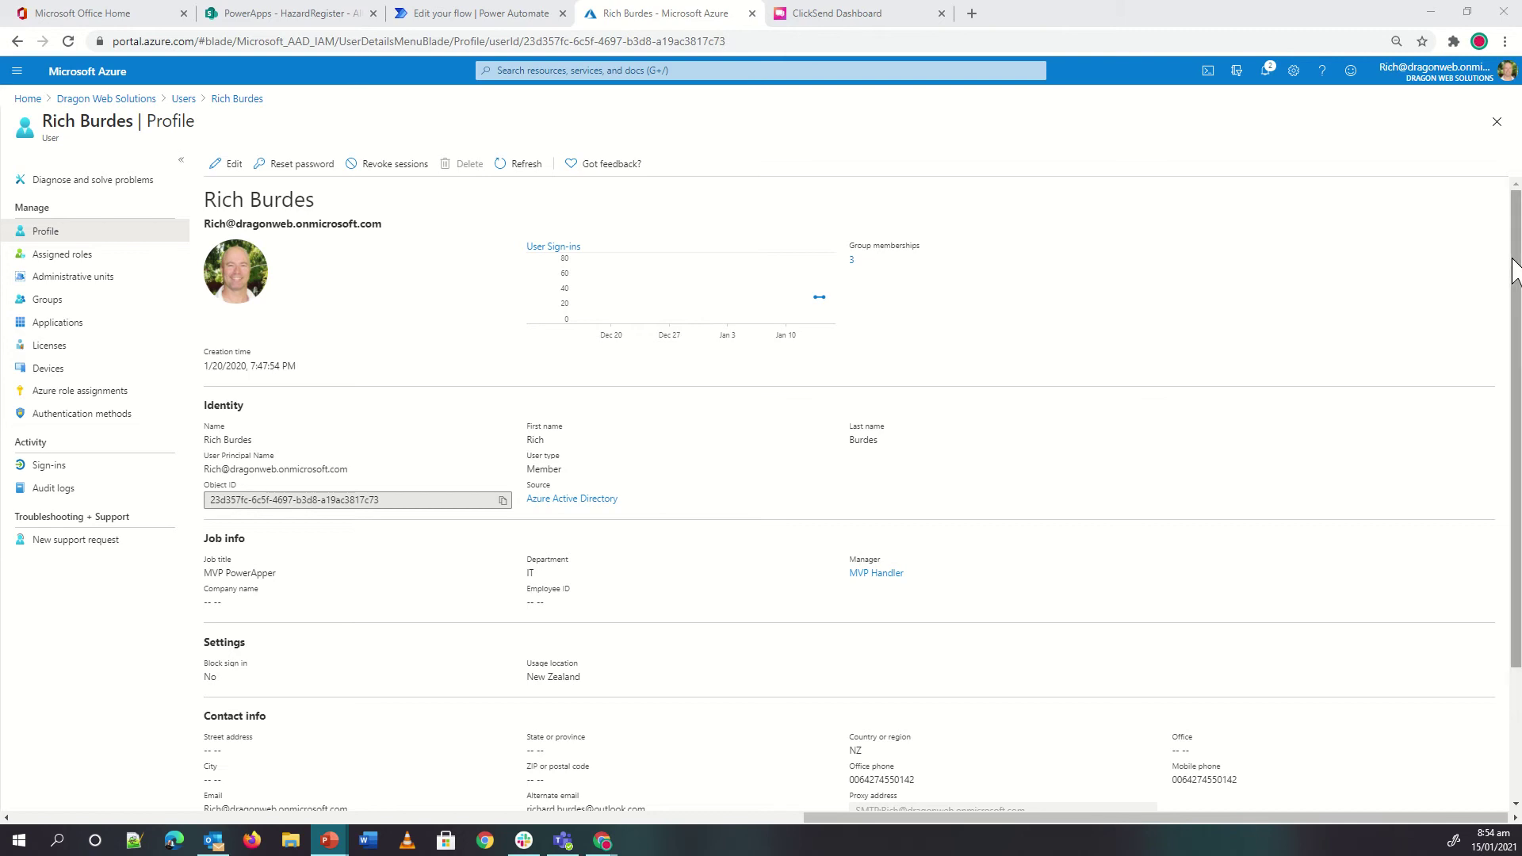
Select the user's mobile phone number under Contact info, then return to the ClickToSend Demo flow editor.
scroll(1515, 269, "down", 2)
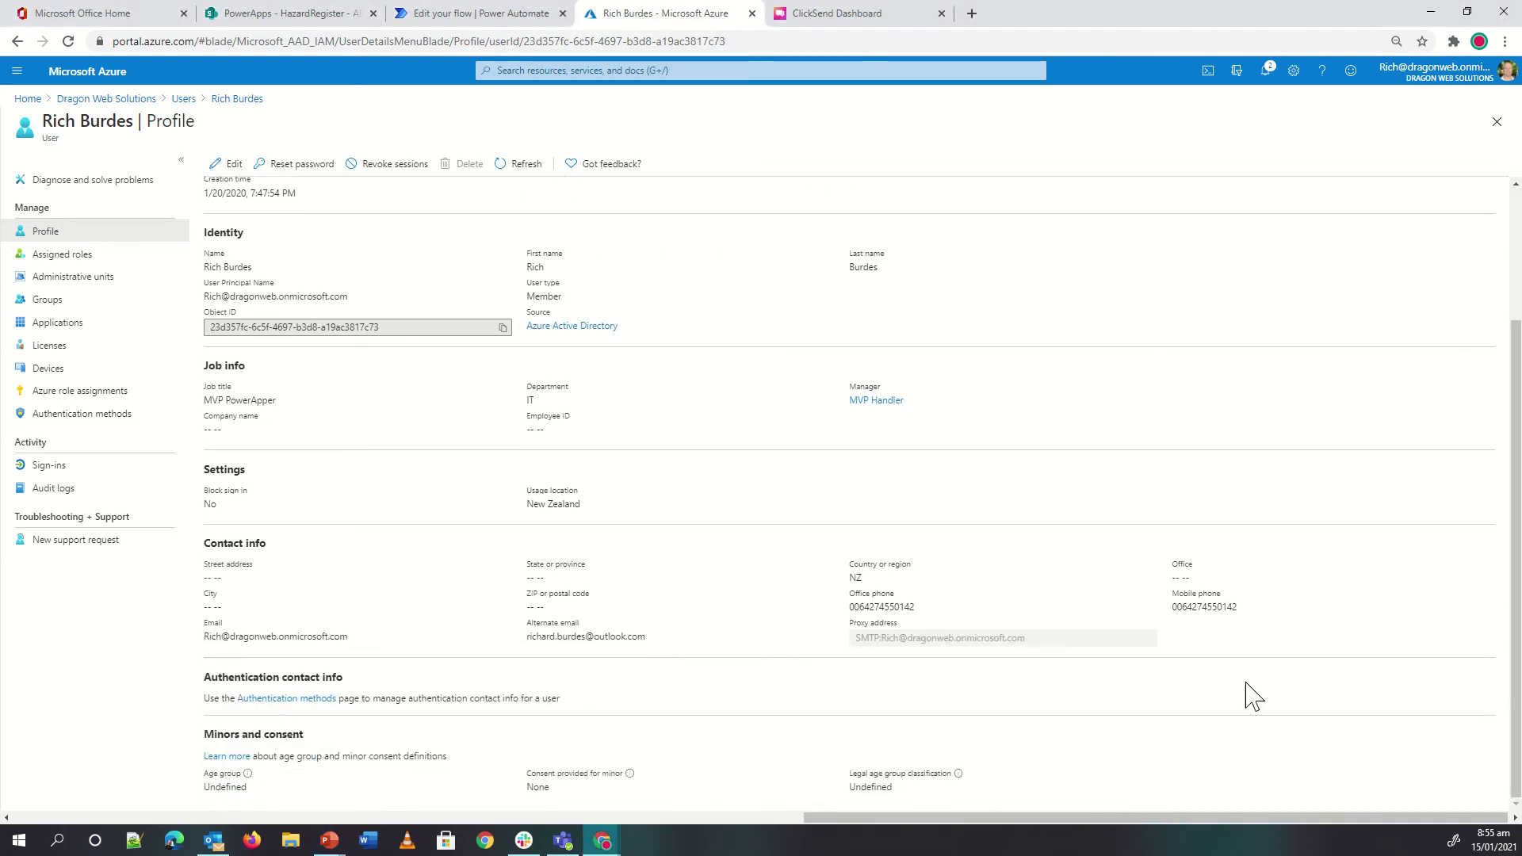
left_click_drag(1170, 608, 1243, 604)
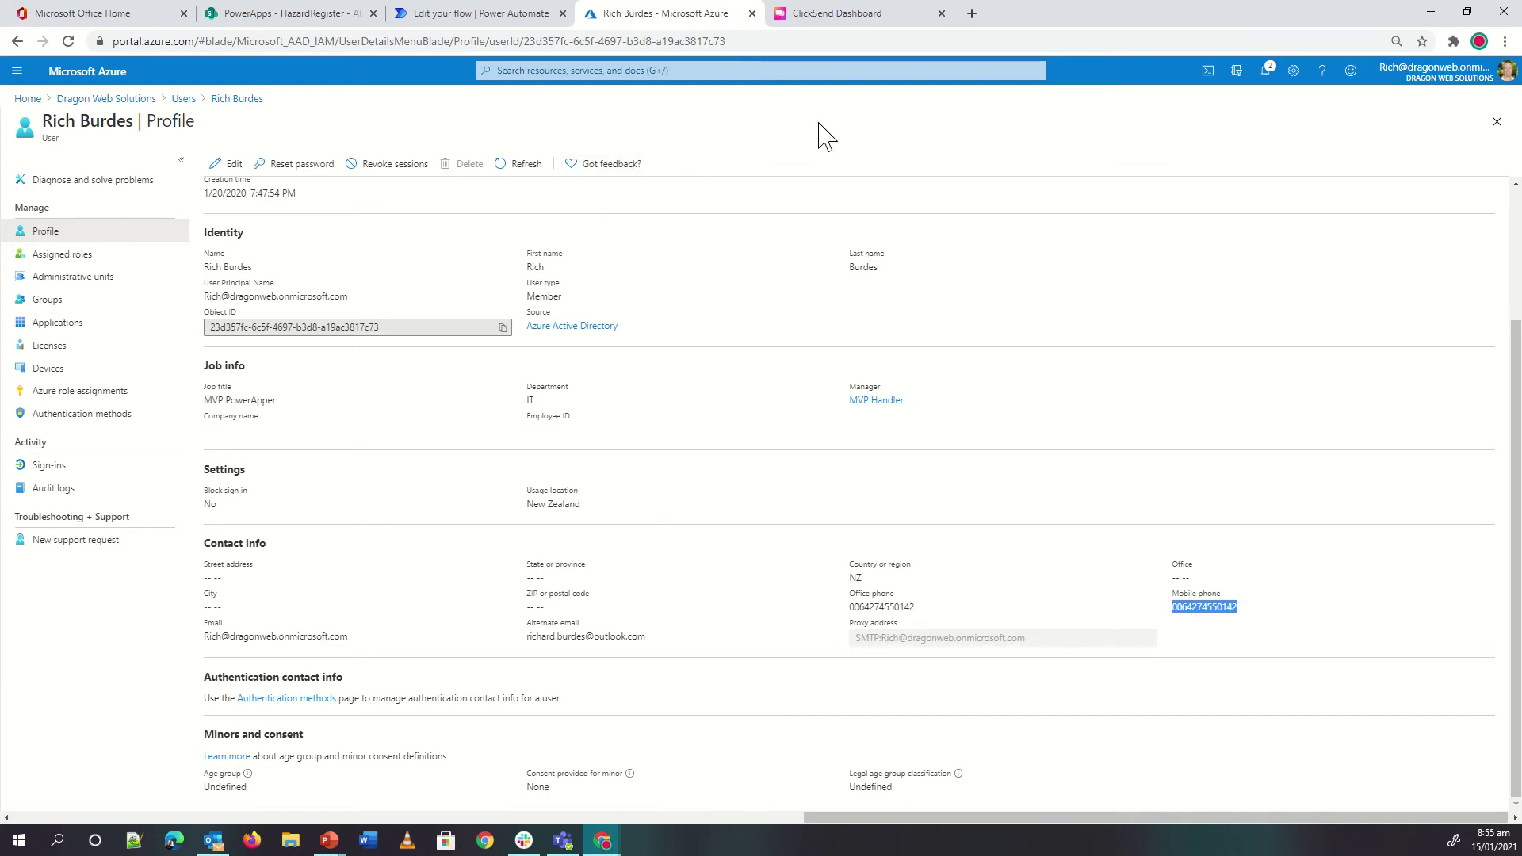
left_click(446, 15)
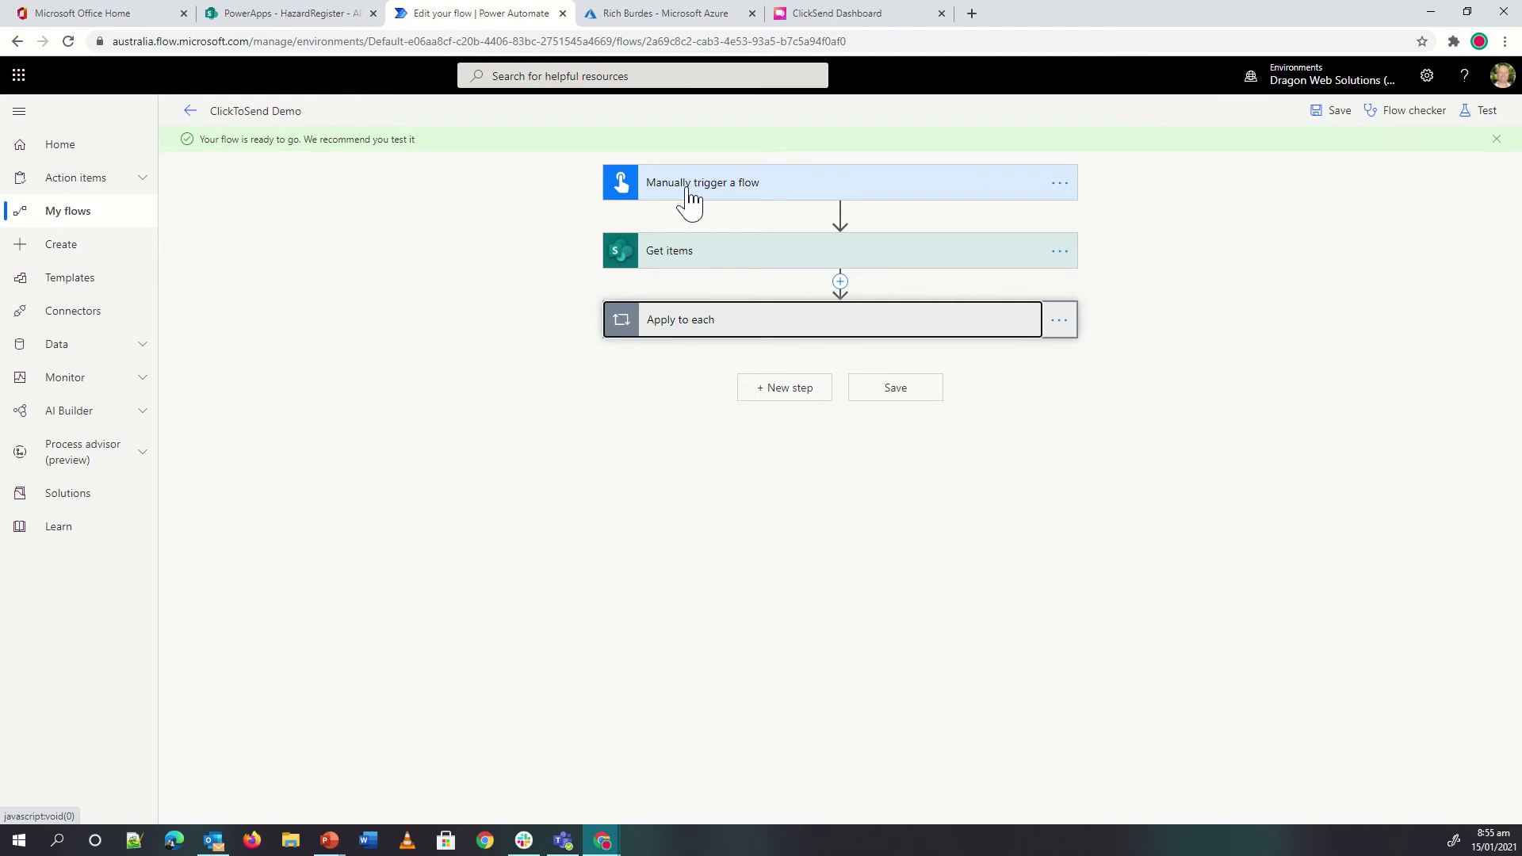
Bring up the SharePoint HazardRegister list to see the wild fire risk item's SMSSent and RiskLevel.
left_click(309, 14)
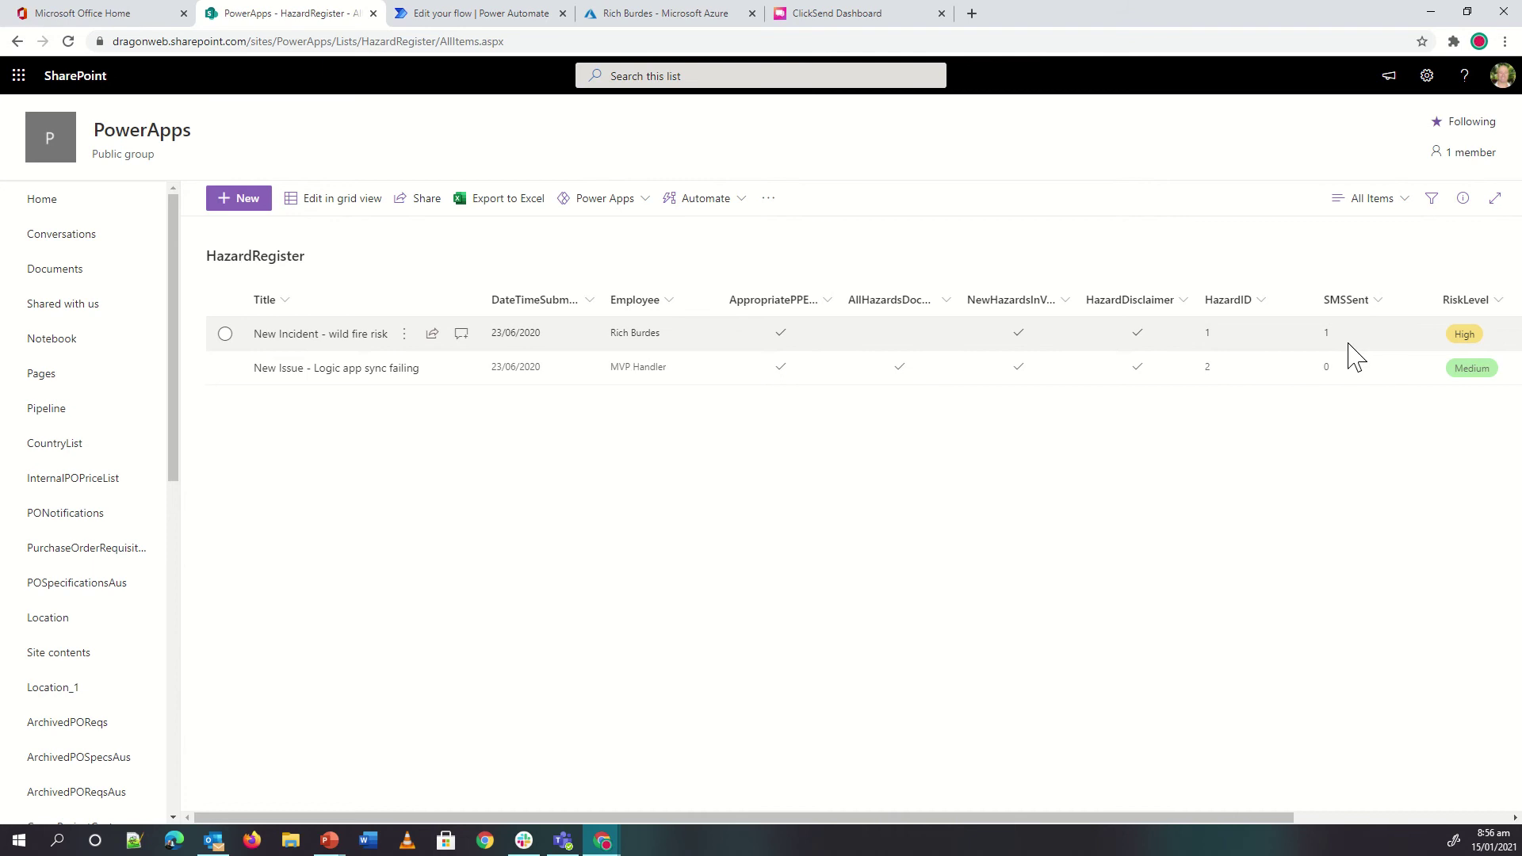
In grid view, change the wild fire risk item's SMSSent from 1 to 0 and save.
left_click(1350, 345)
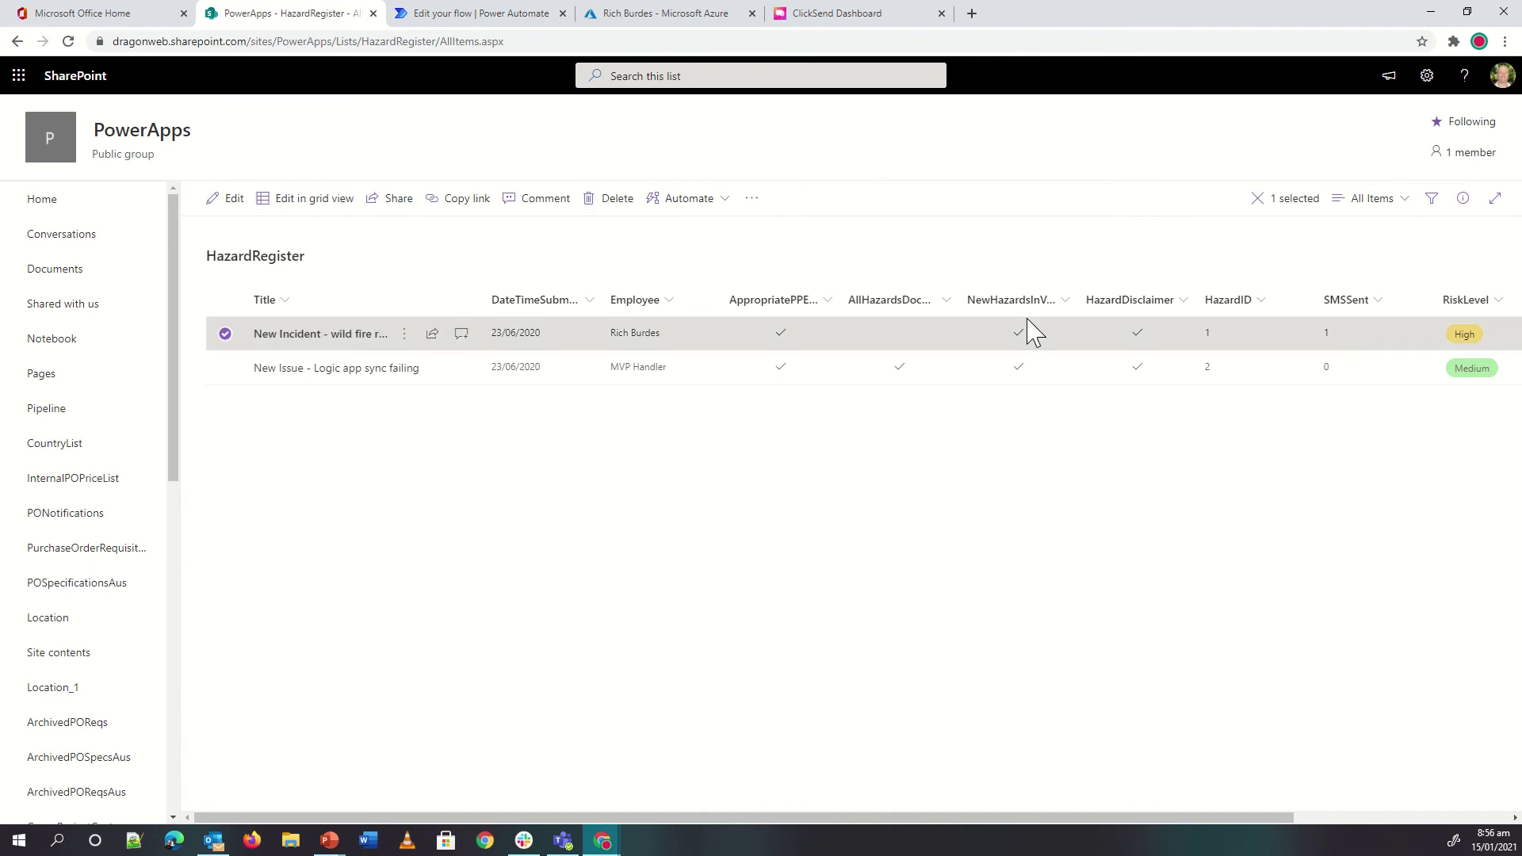
left_click(323, 199)
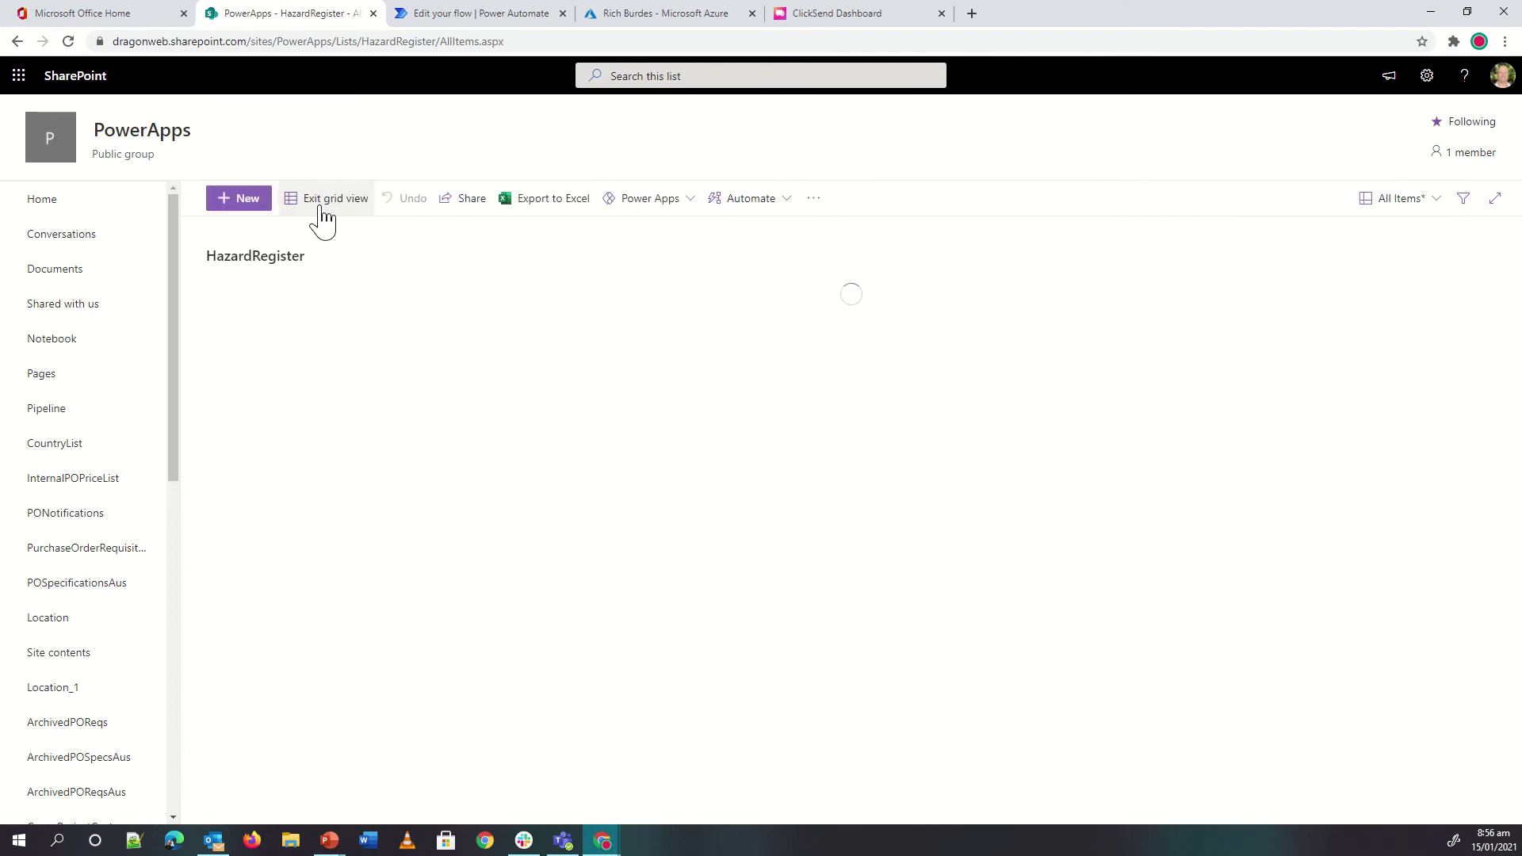
left_click(1427, 348)
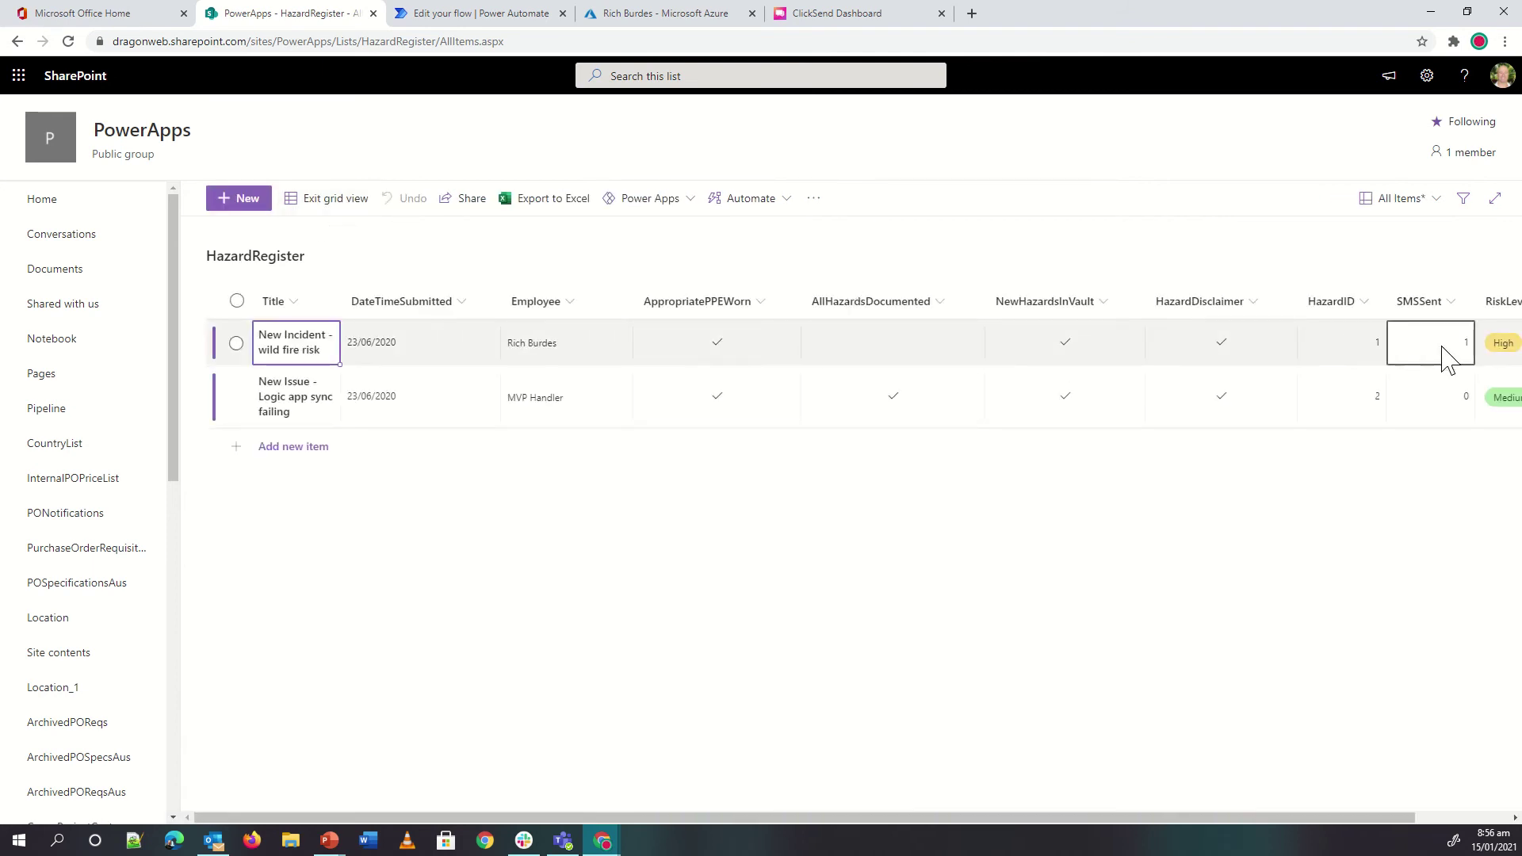
left_click(1446, 347)
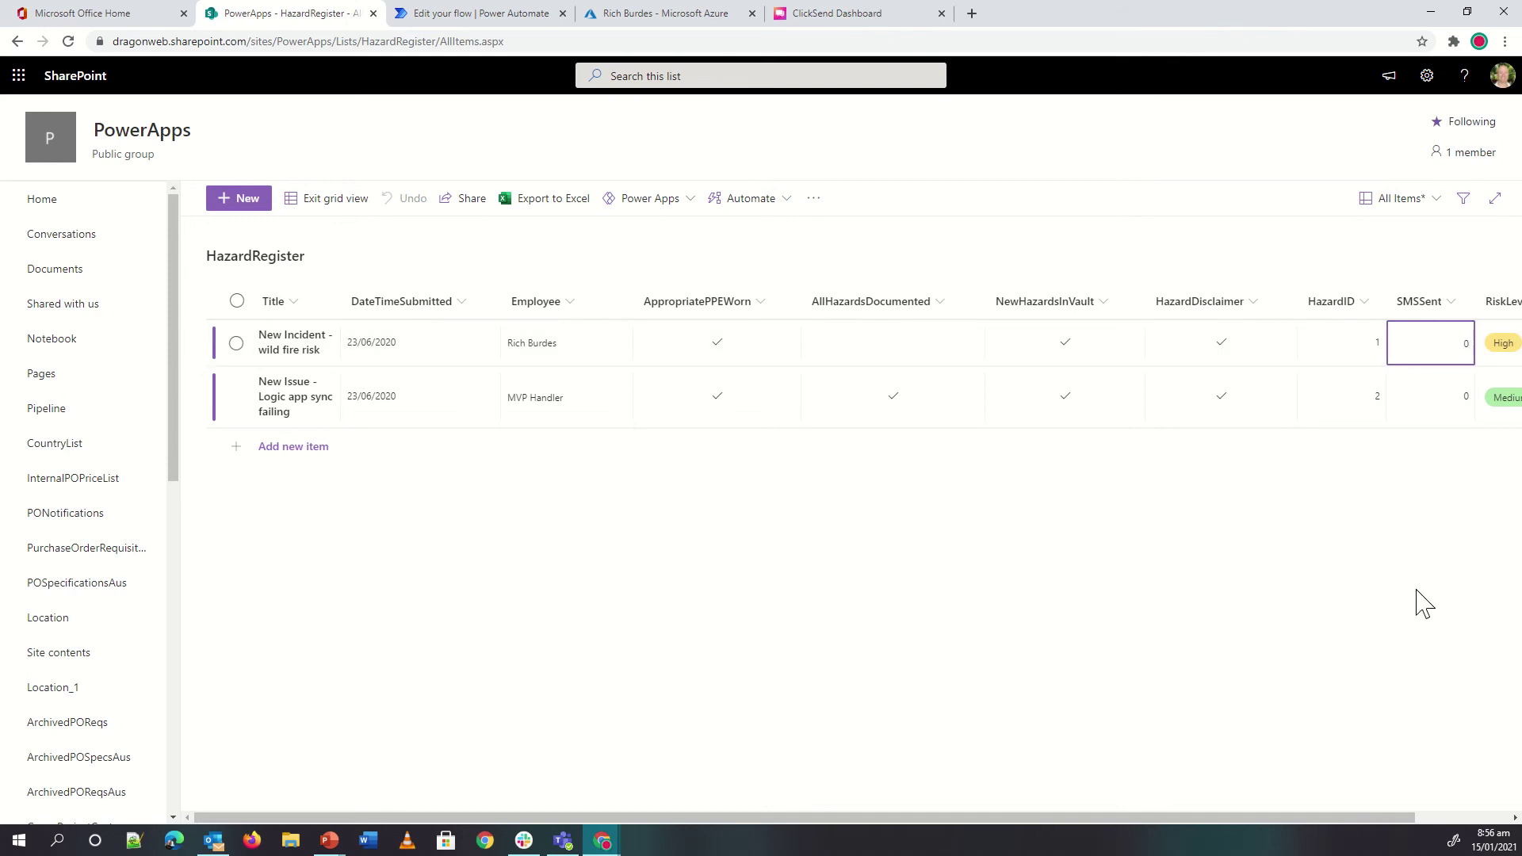
left_click(313, 208)
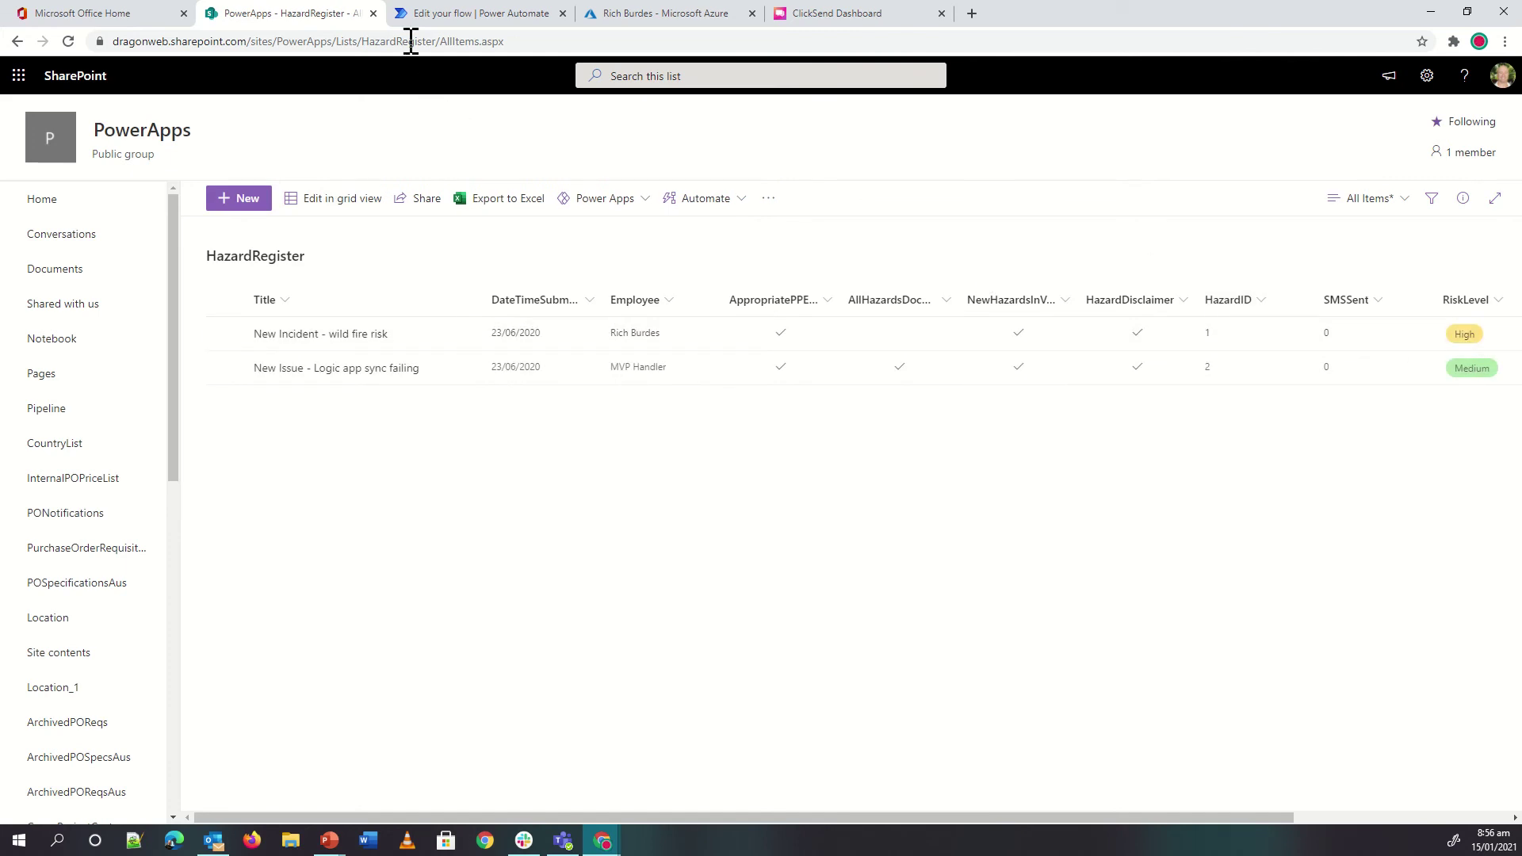
Expand Get items to review its filter SMSSent eq 0 and RiskLevel eq 'High', and expand Apply to each.
left_click(457, 20)
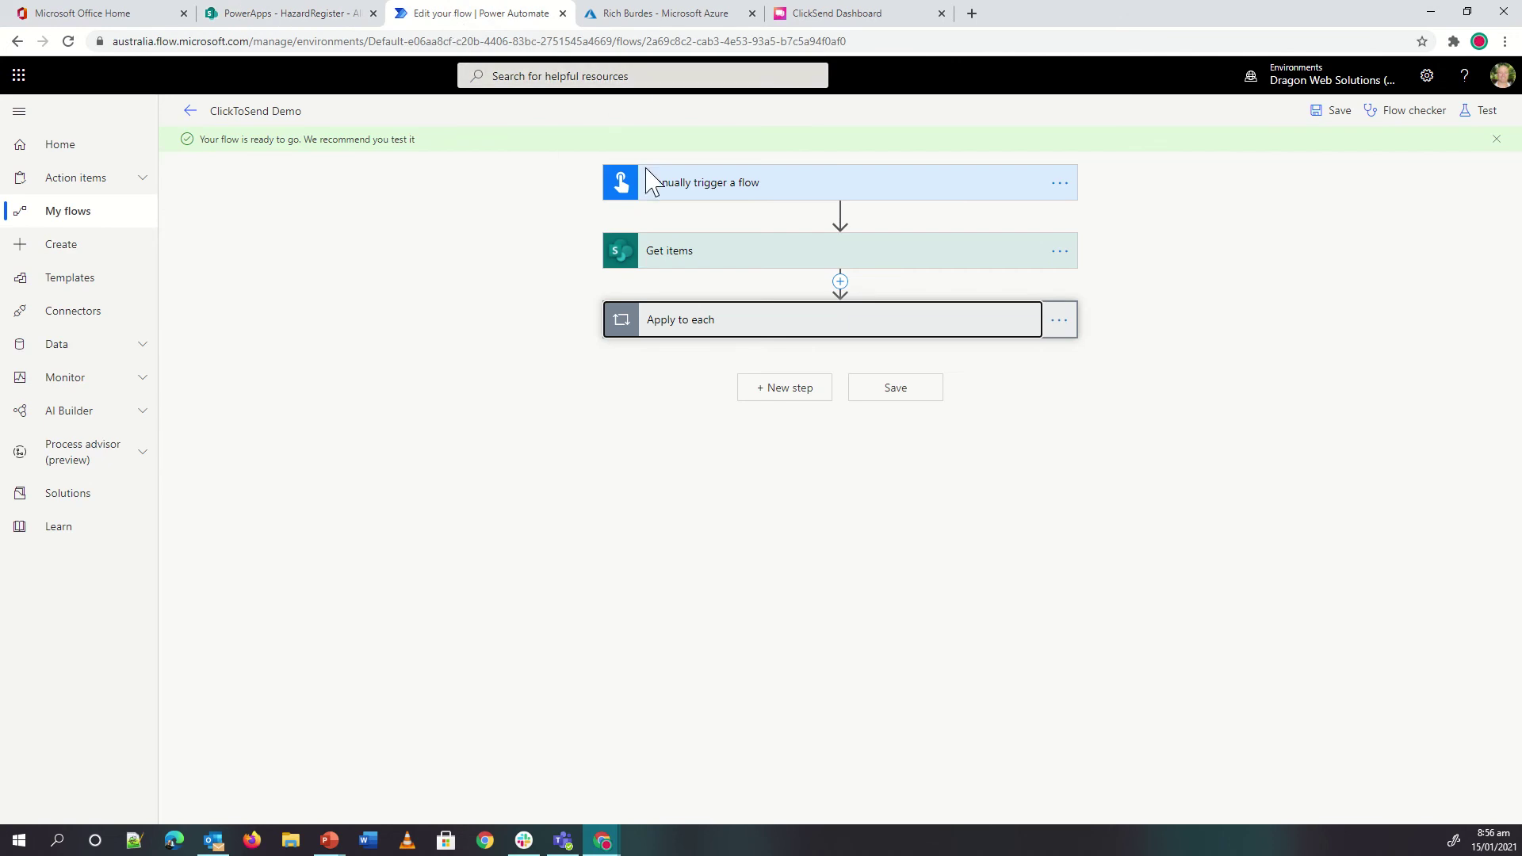
left_click(676, 262)
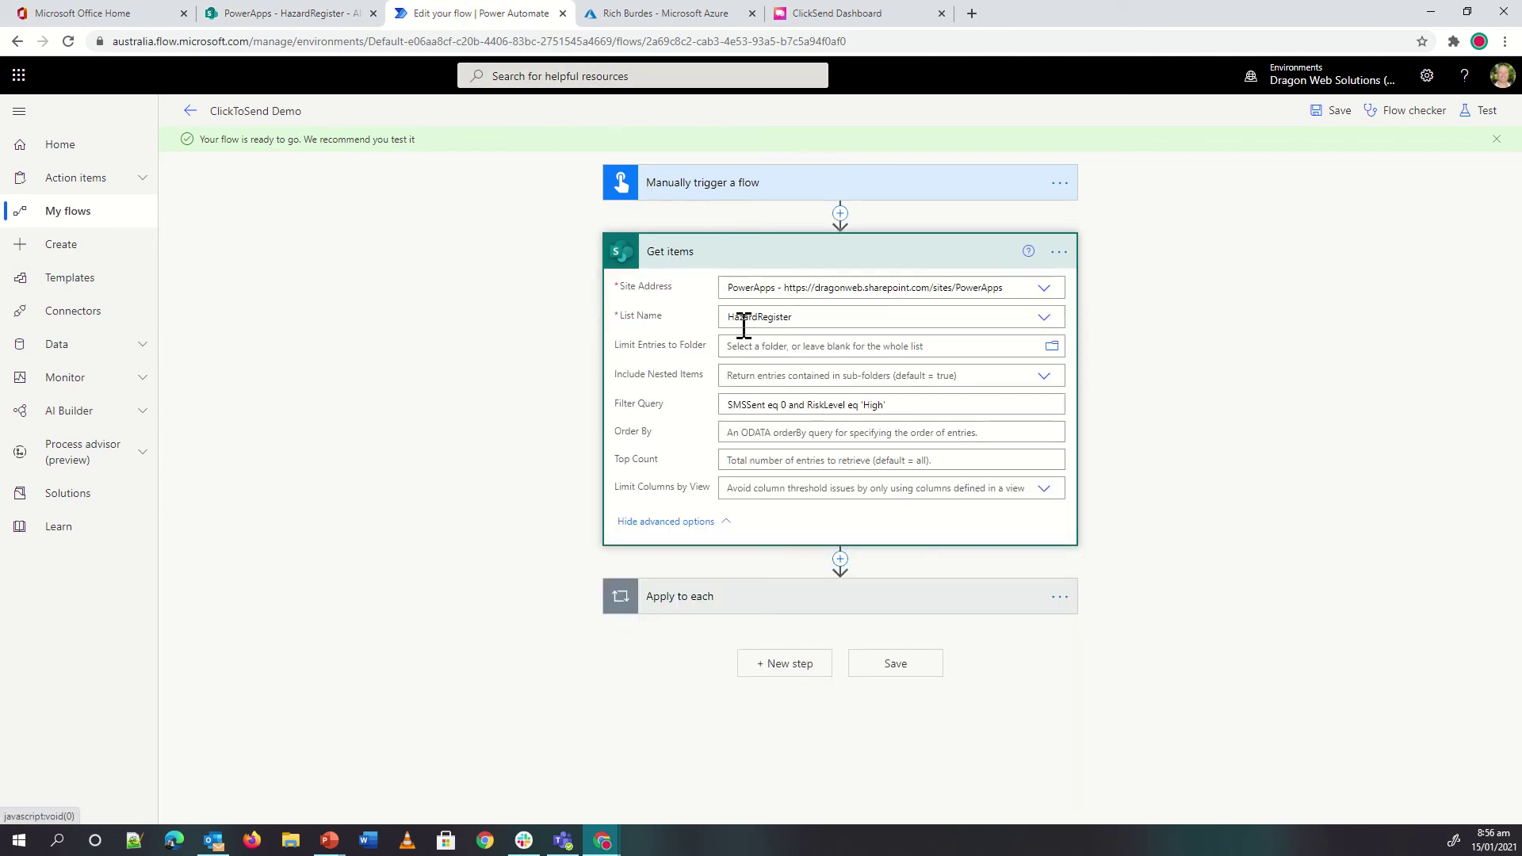
left_click_drag(666, 401, 620, 424)
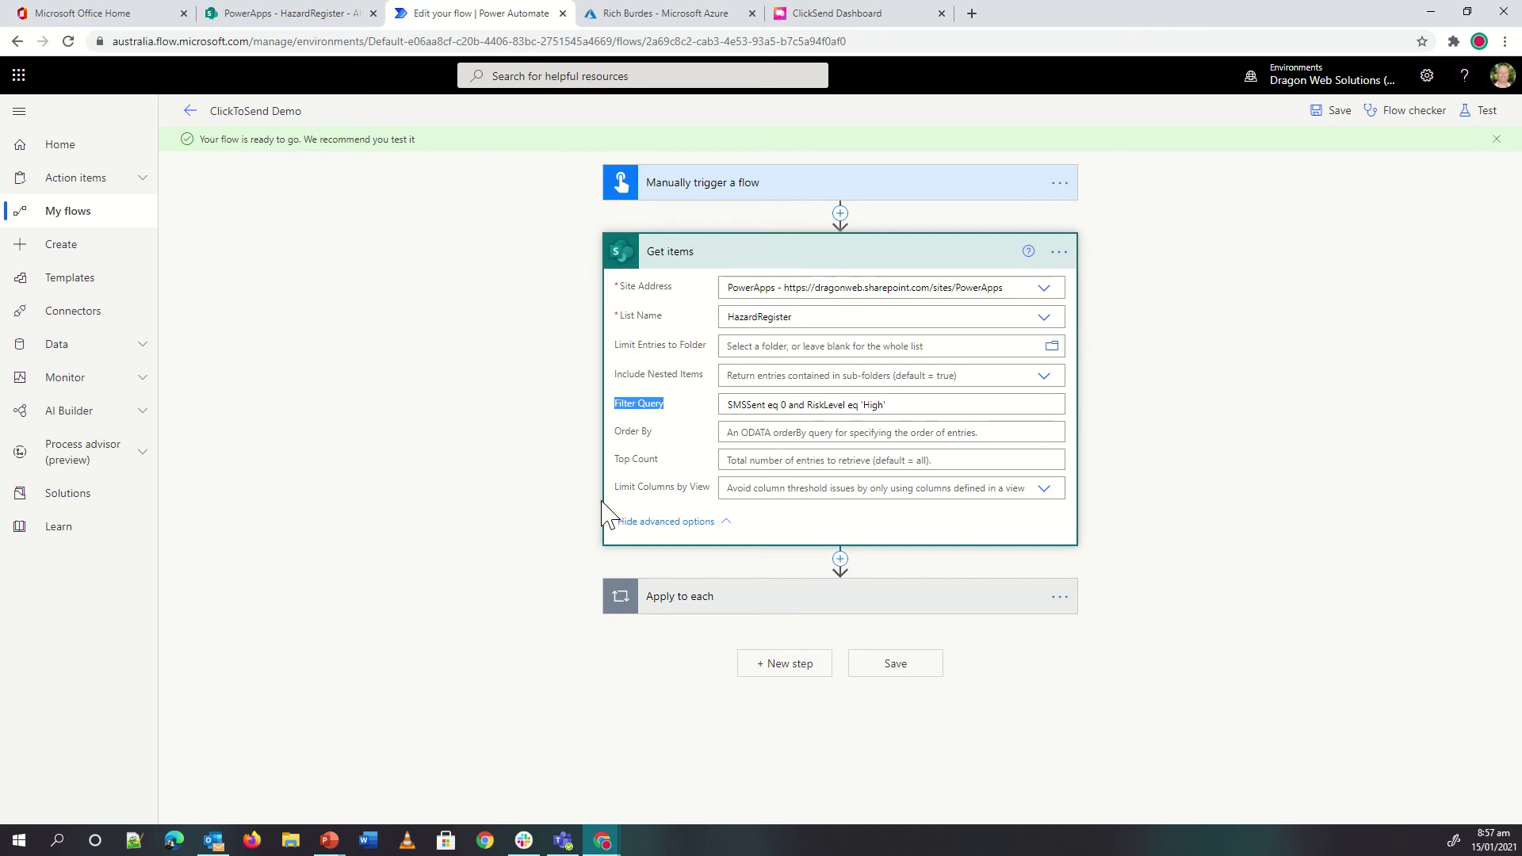
left_click(753, 603)
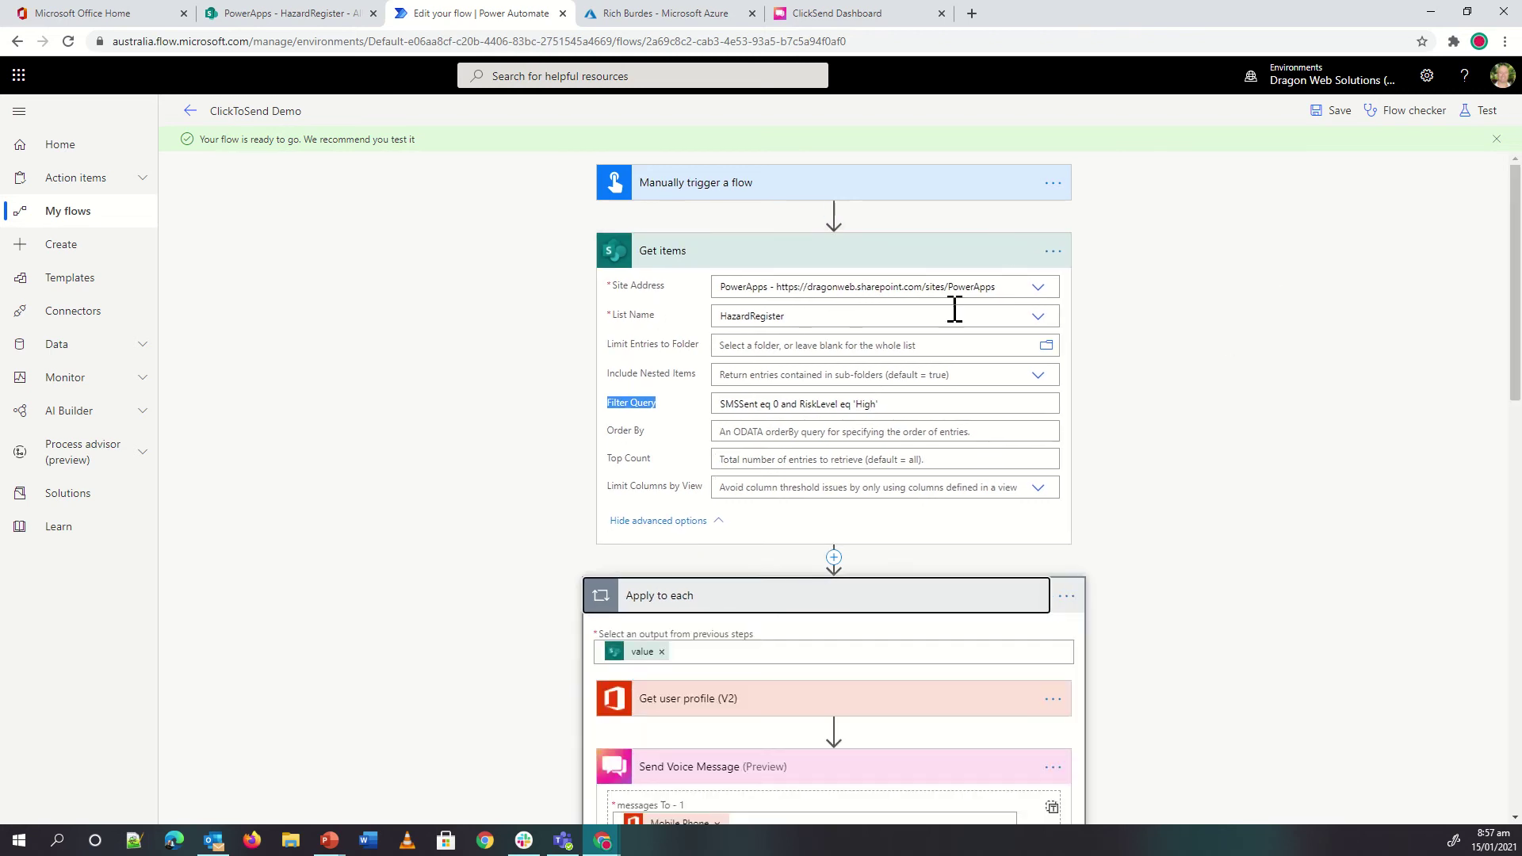
left_click(306, 16)
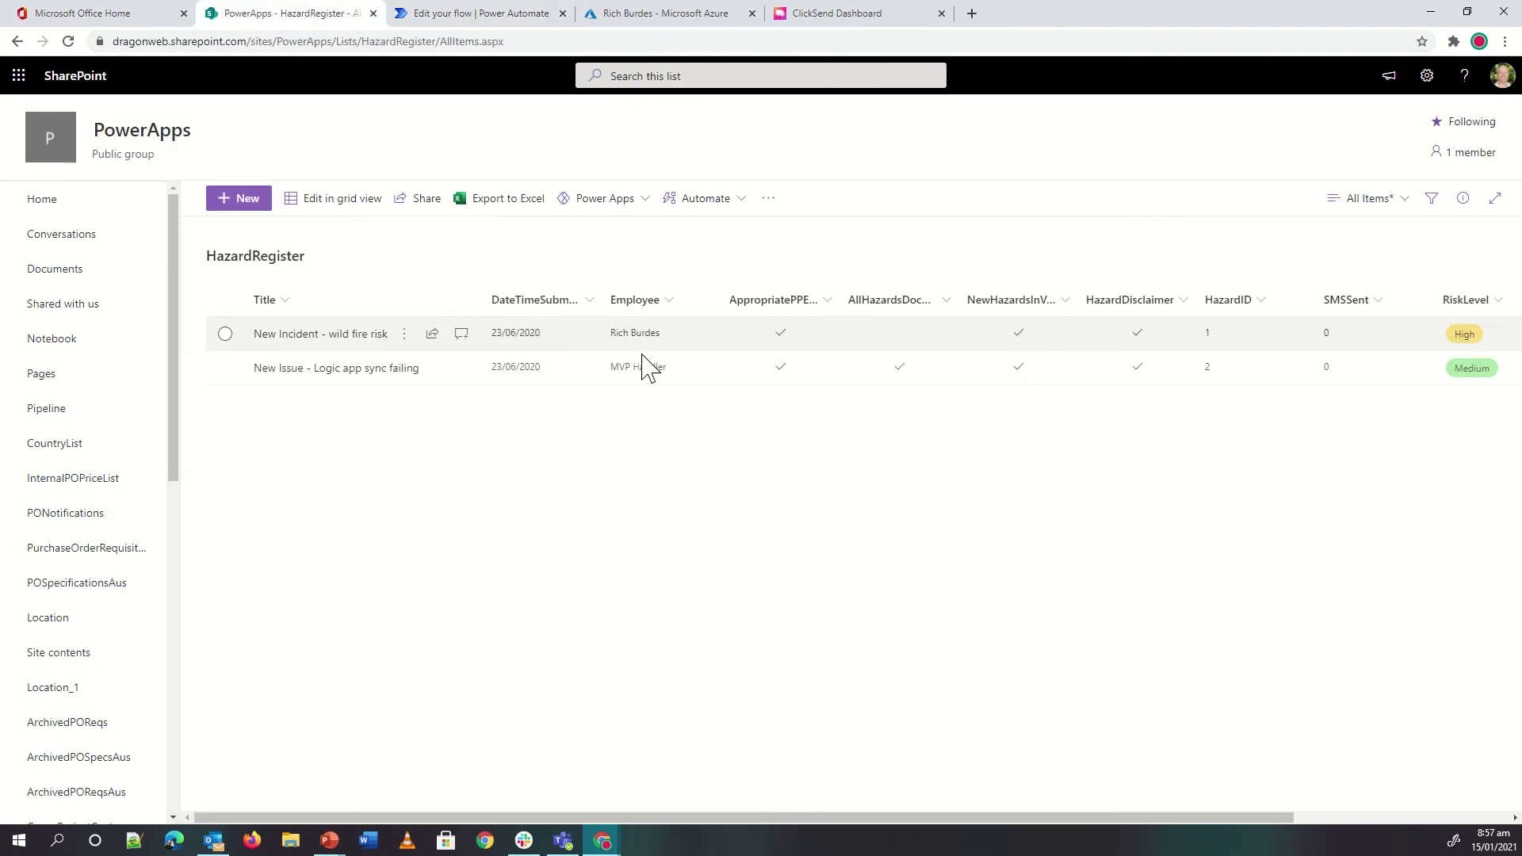
left_click(495, 16)
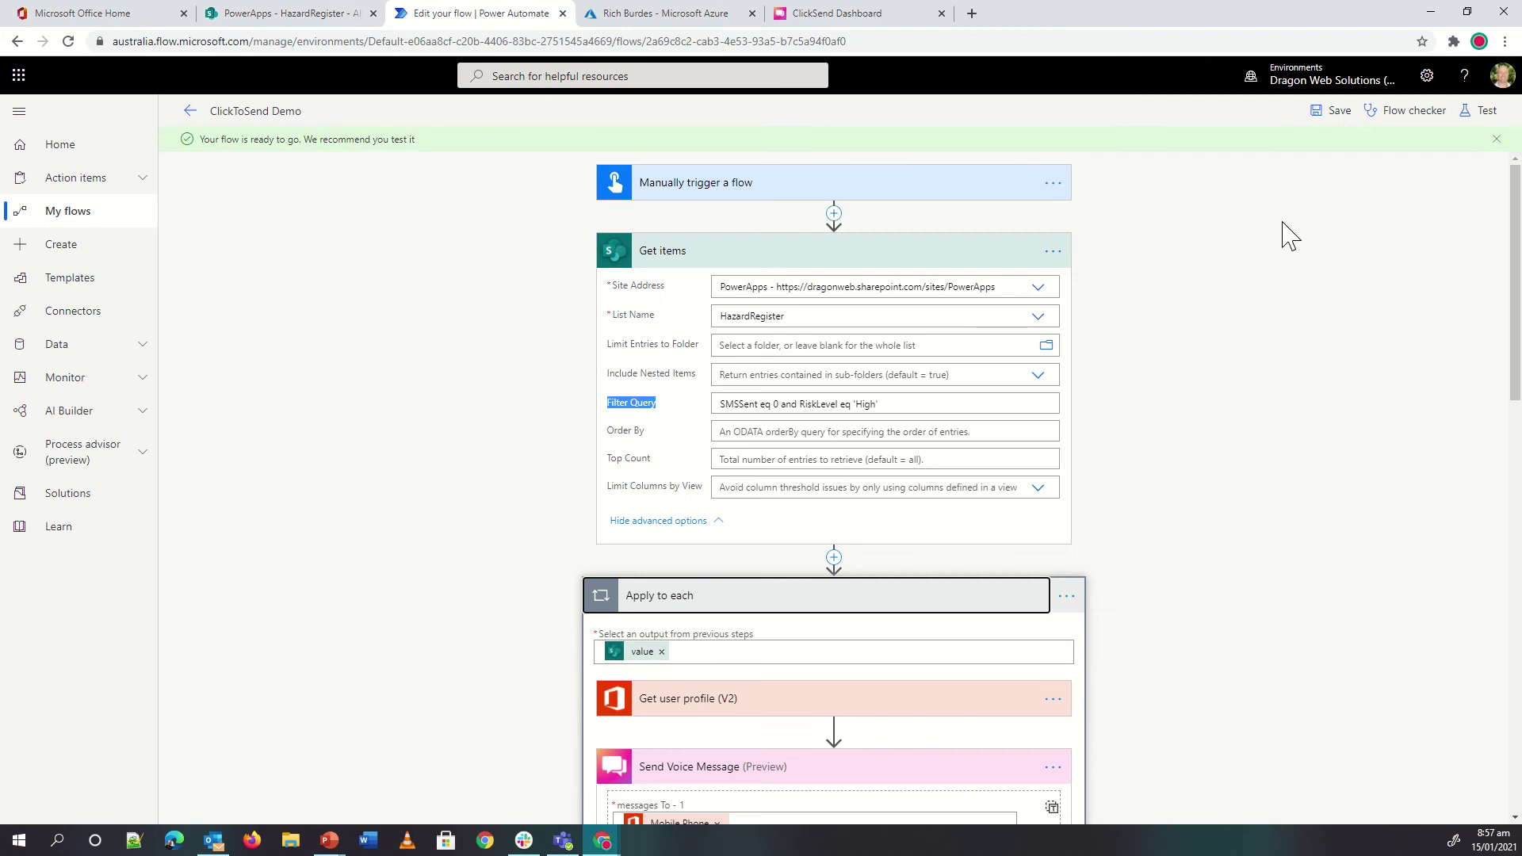
Collapse Send Voice Message and Update item, then expand Get user profile (V2) and Send Voice Message.
scroll(1514, 254, "down", 6)
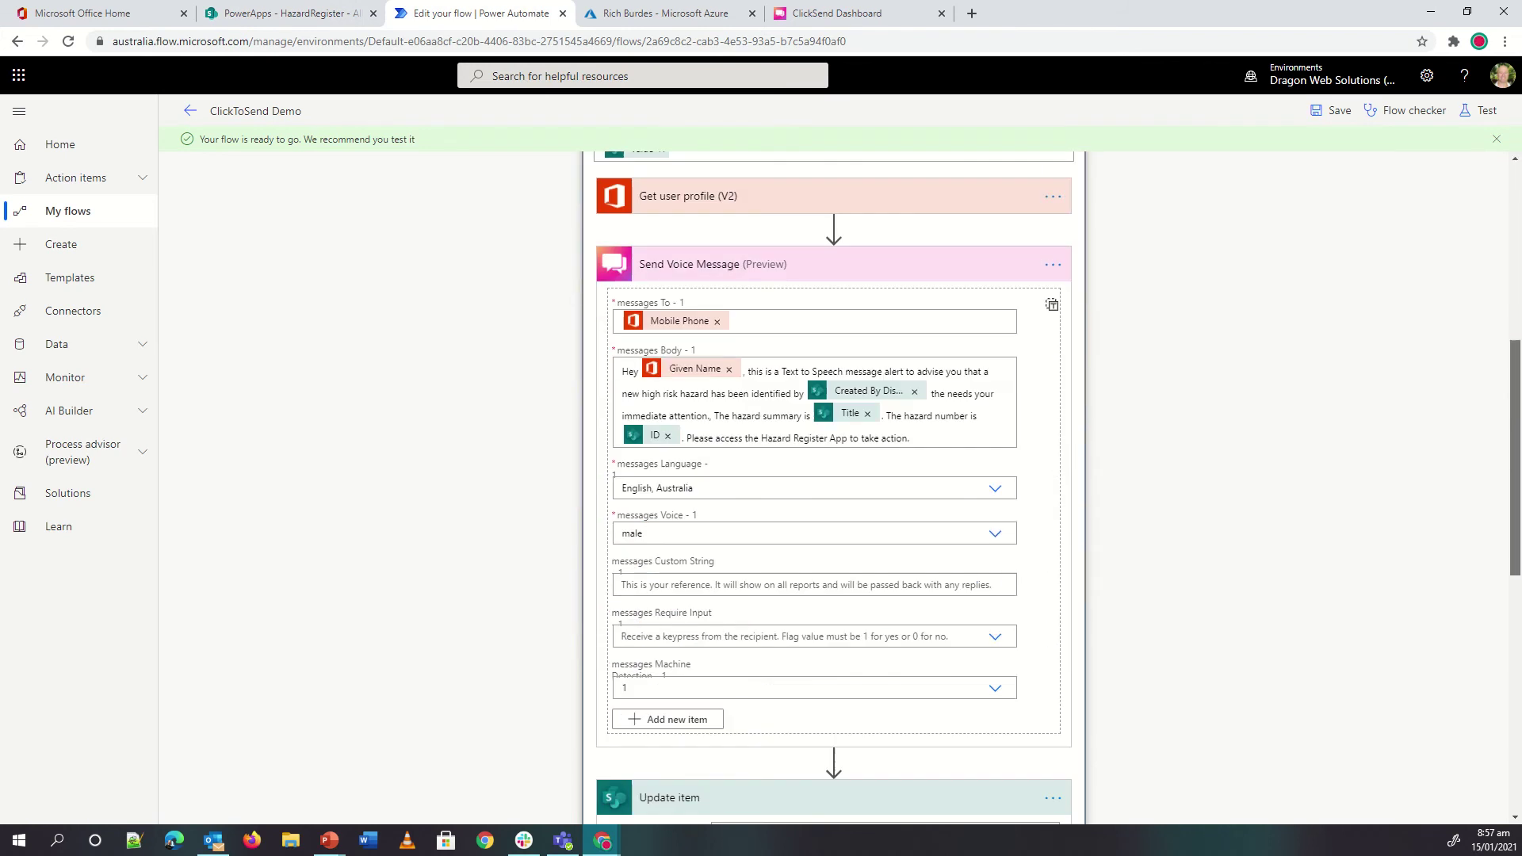
left_click(932, 279)
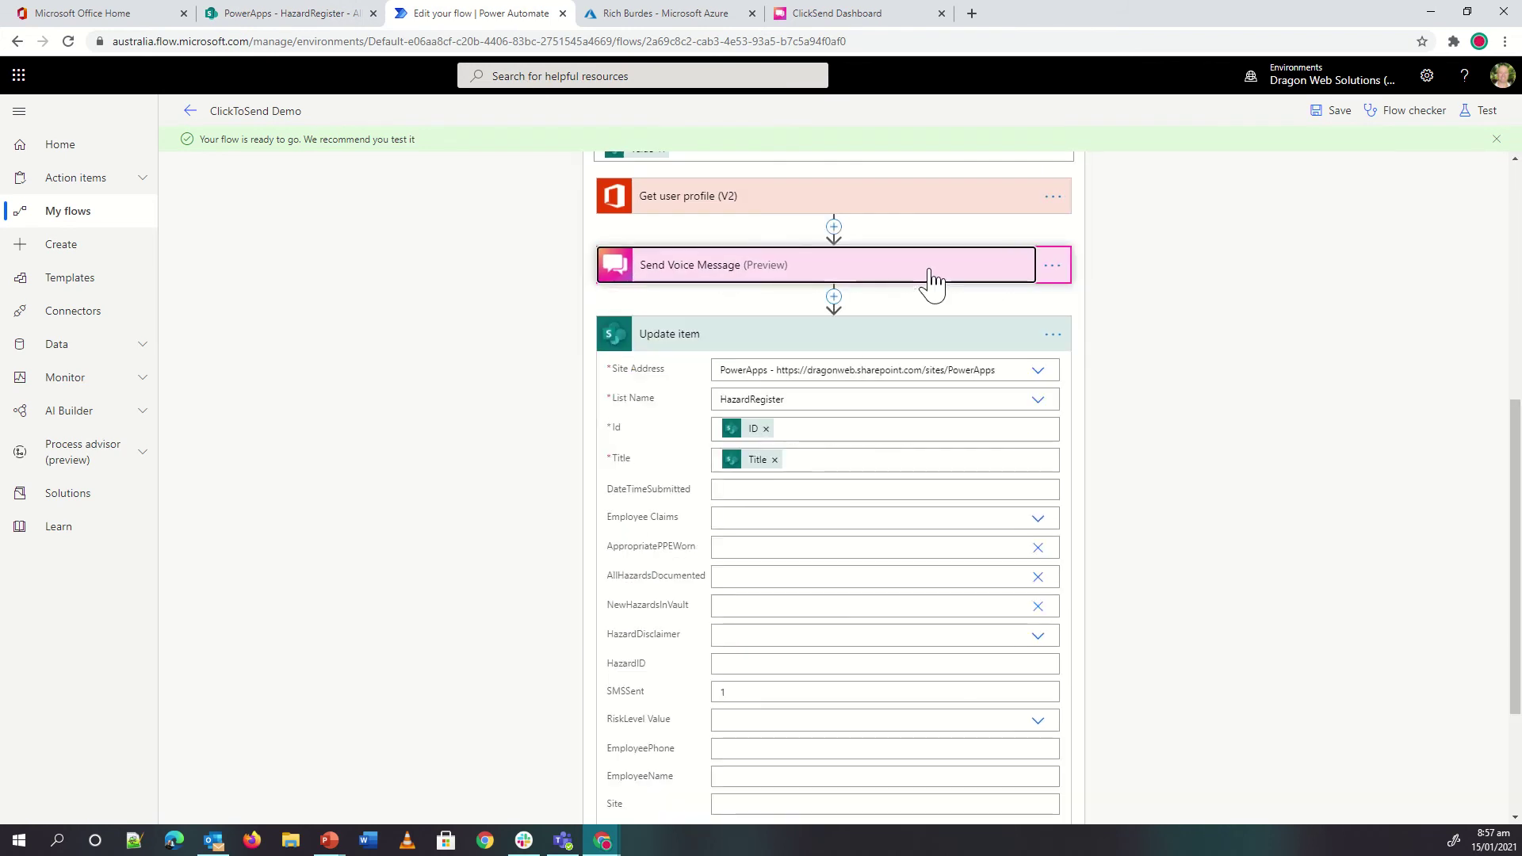
left_click(856, 346)
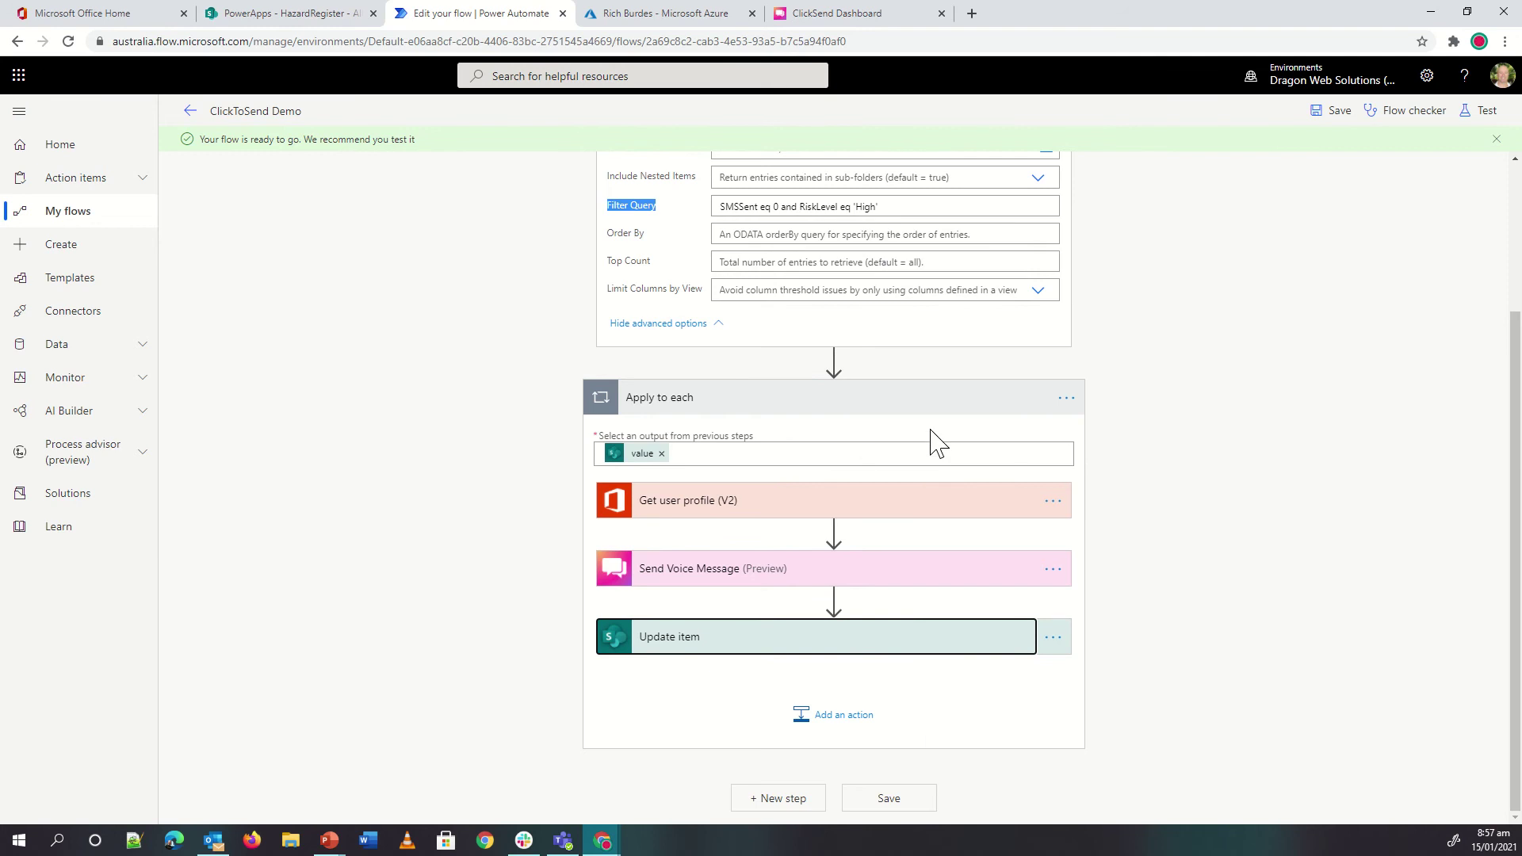
left_click(810, 506)
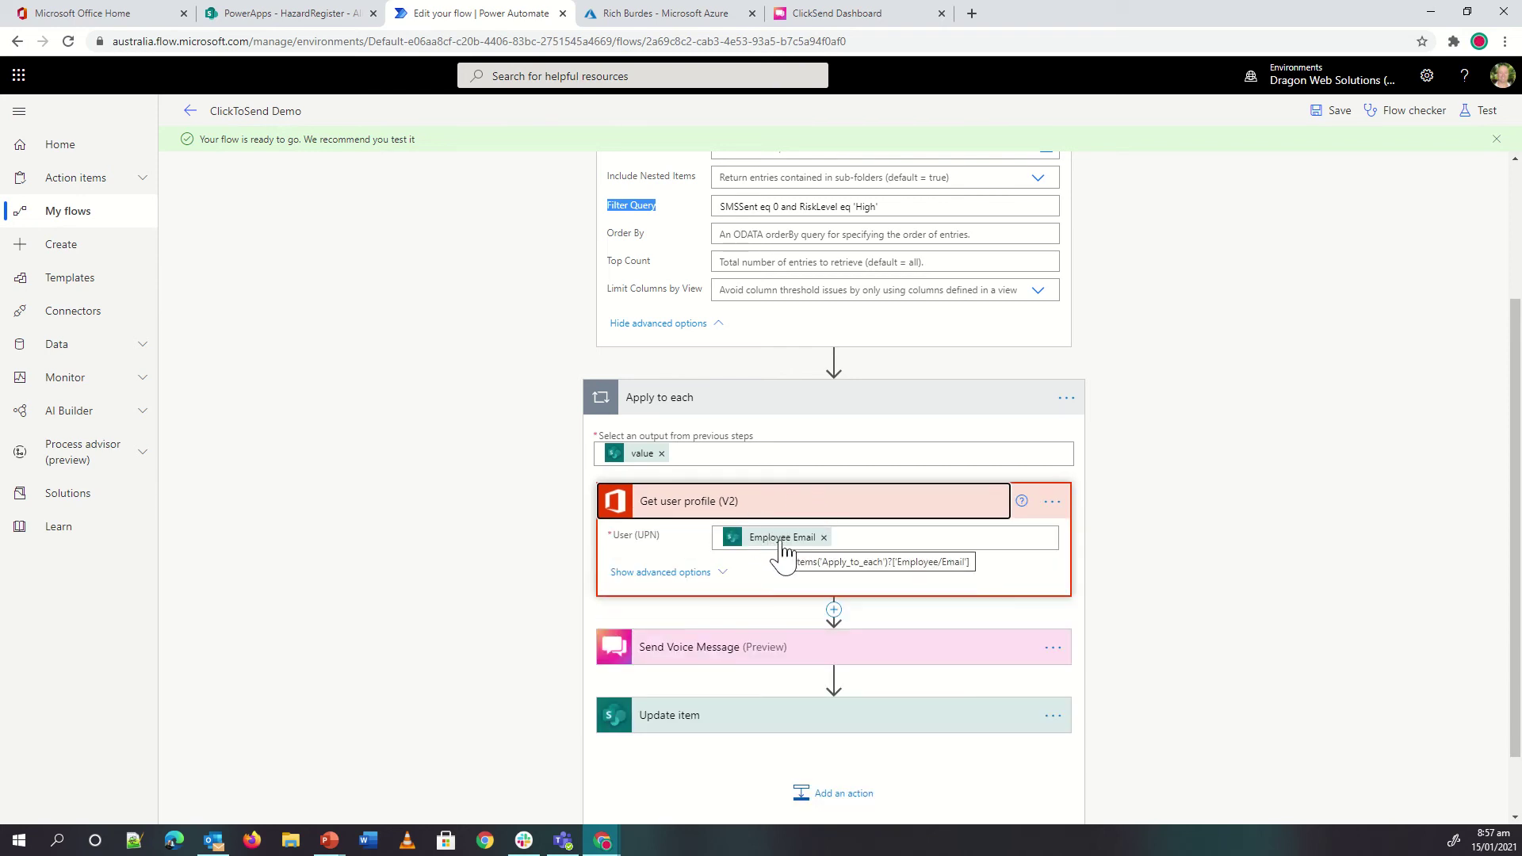
left_click(693, 660)
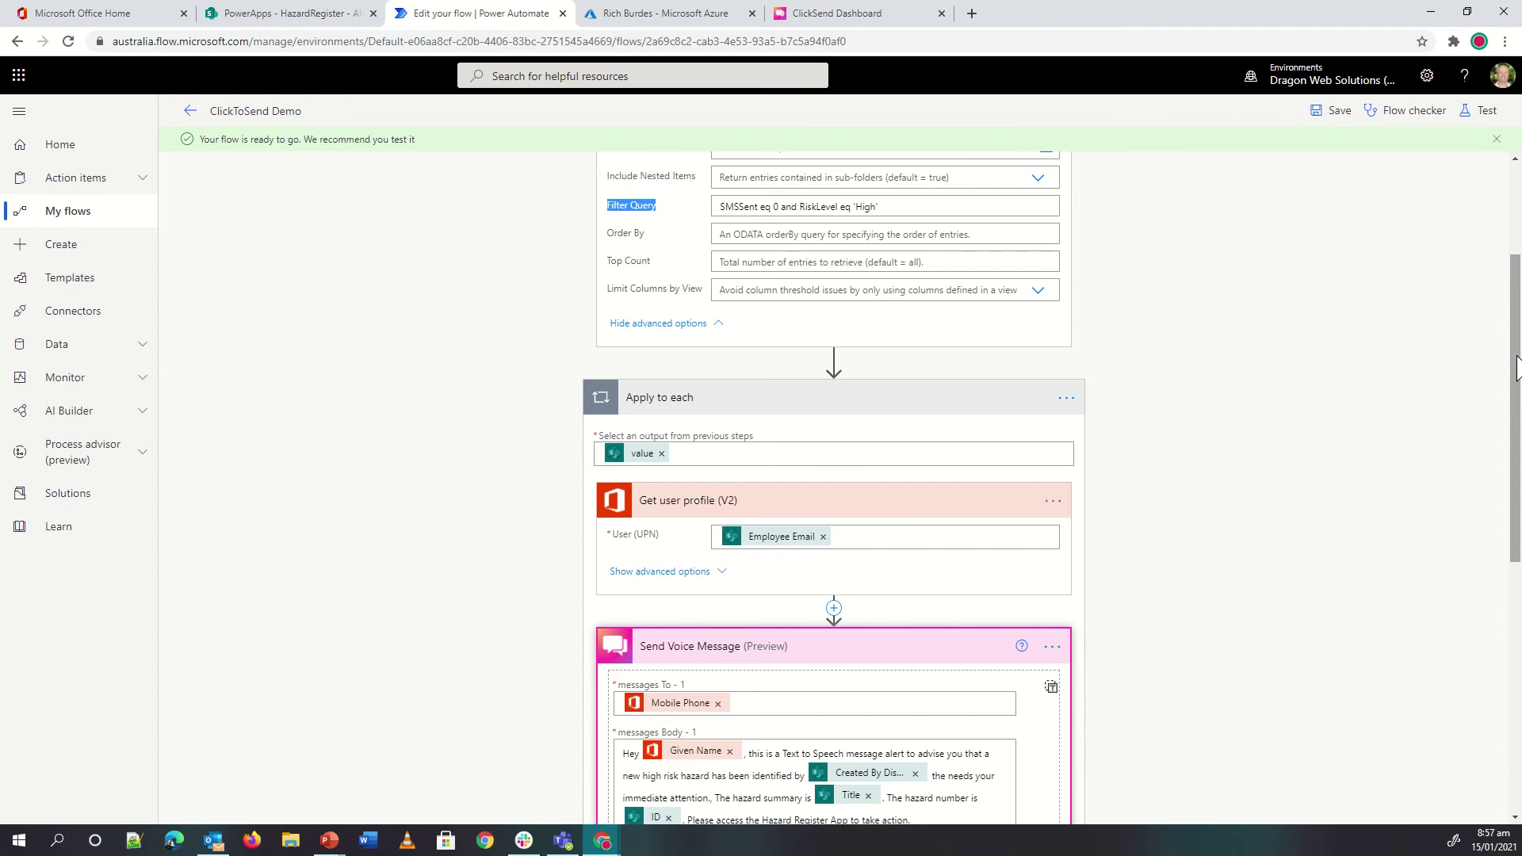
left_click_drag(1516, 372, 1515, 521)
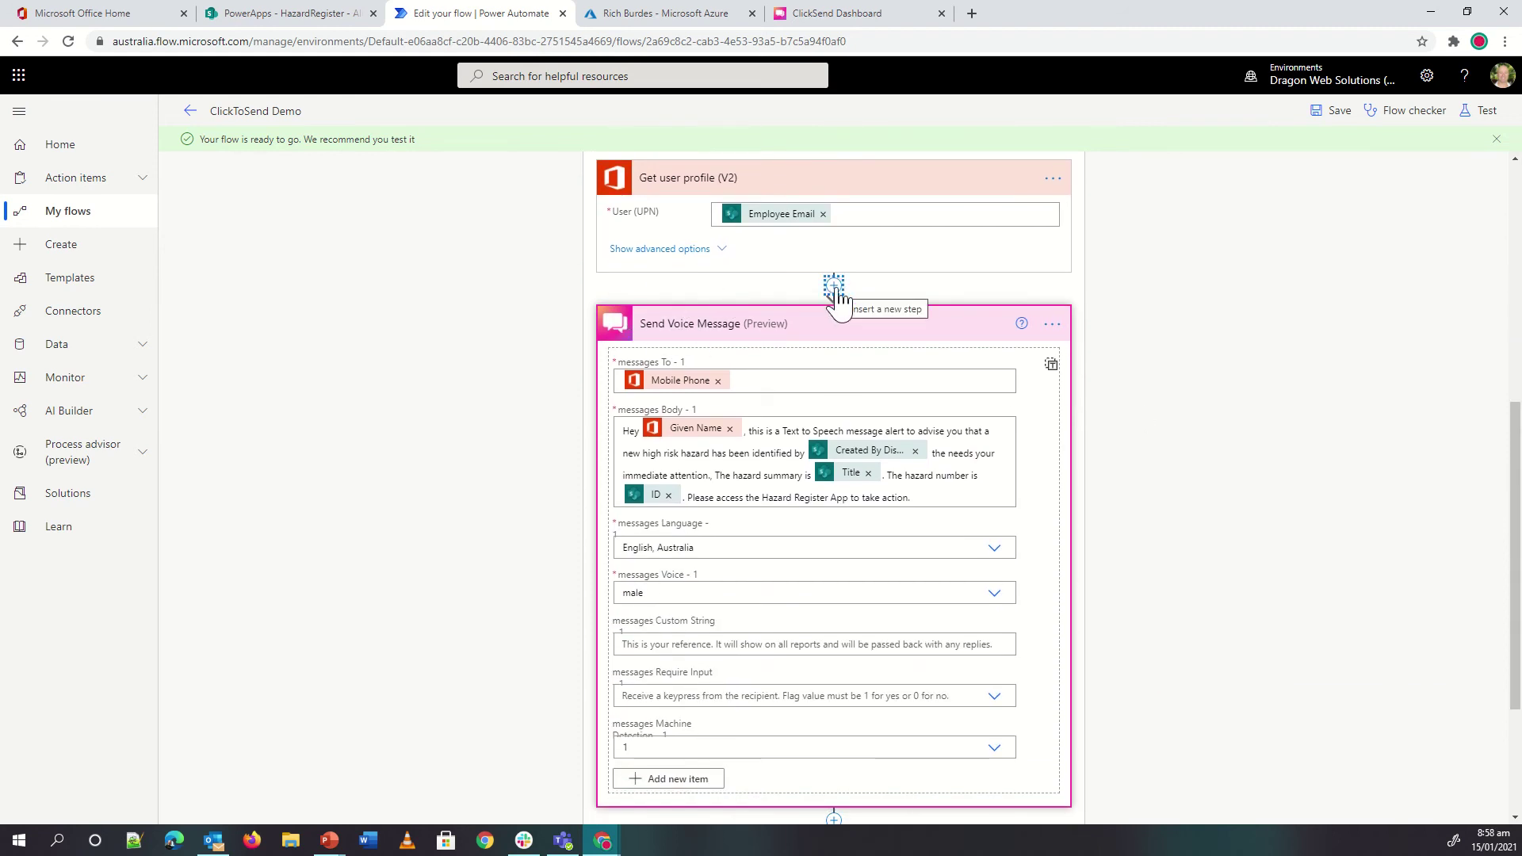
left_click(834, 287)
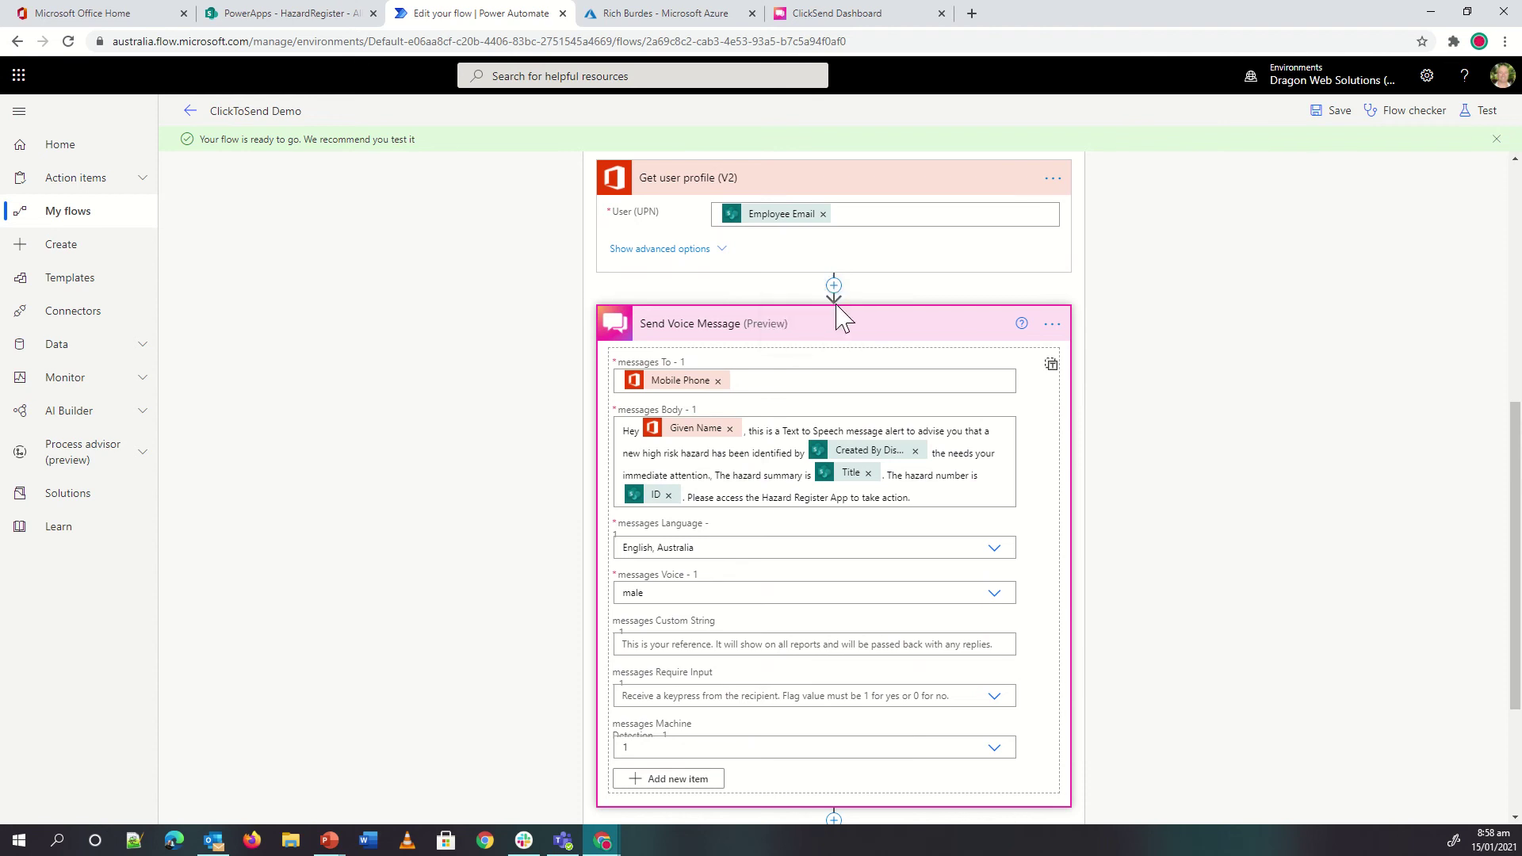
Add an action before Send Voice Message, search 'sms' and view ClickSend SMS's Send Voice Message details.
left_click(838, 308)
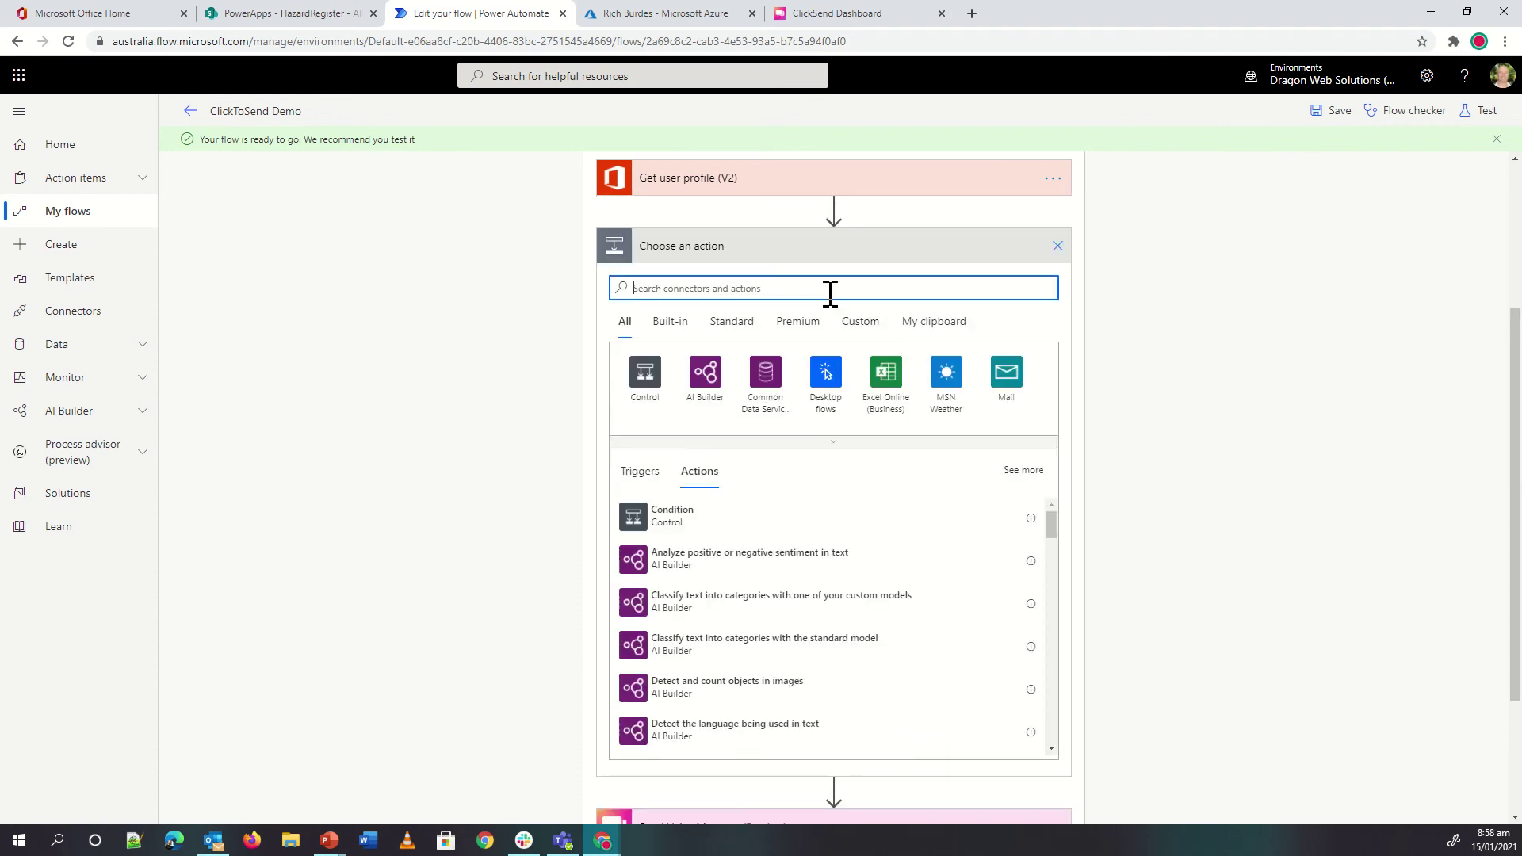
type("sms")
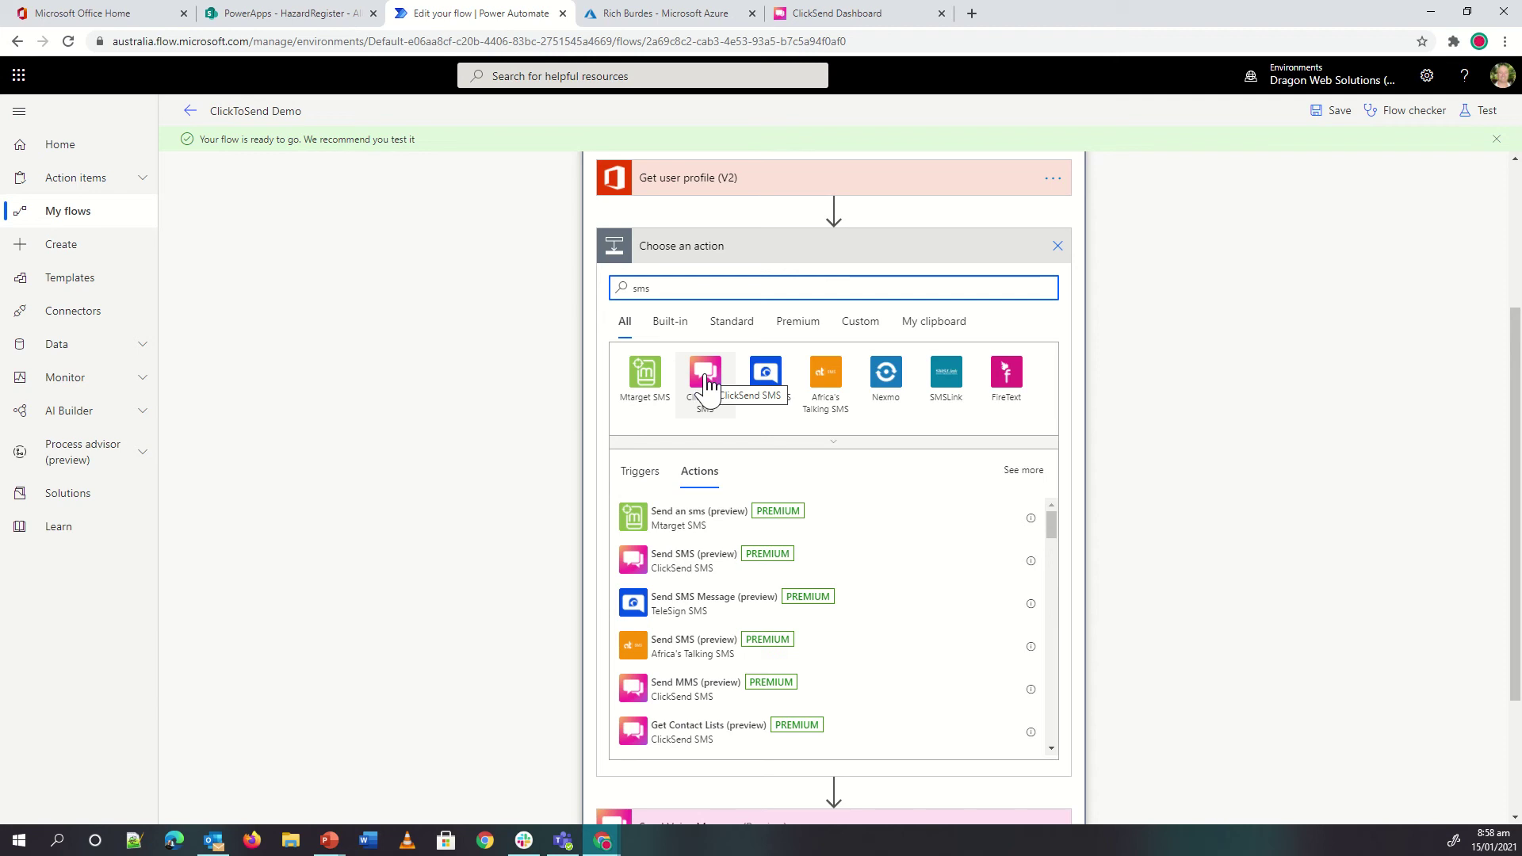
left_click(705, 385)
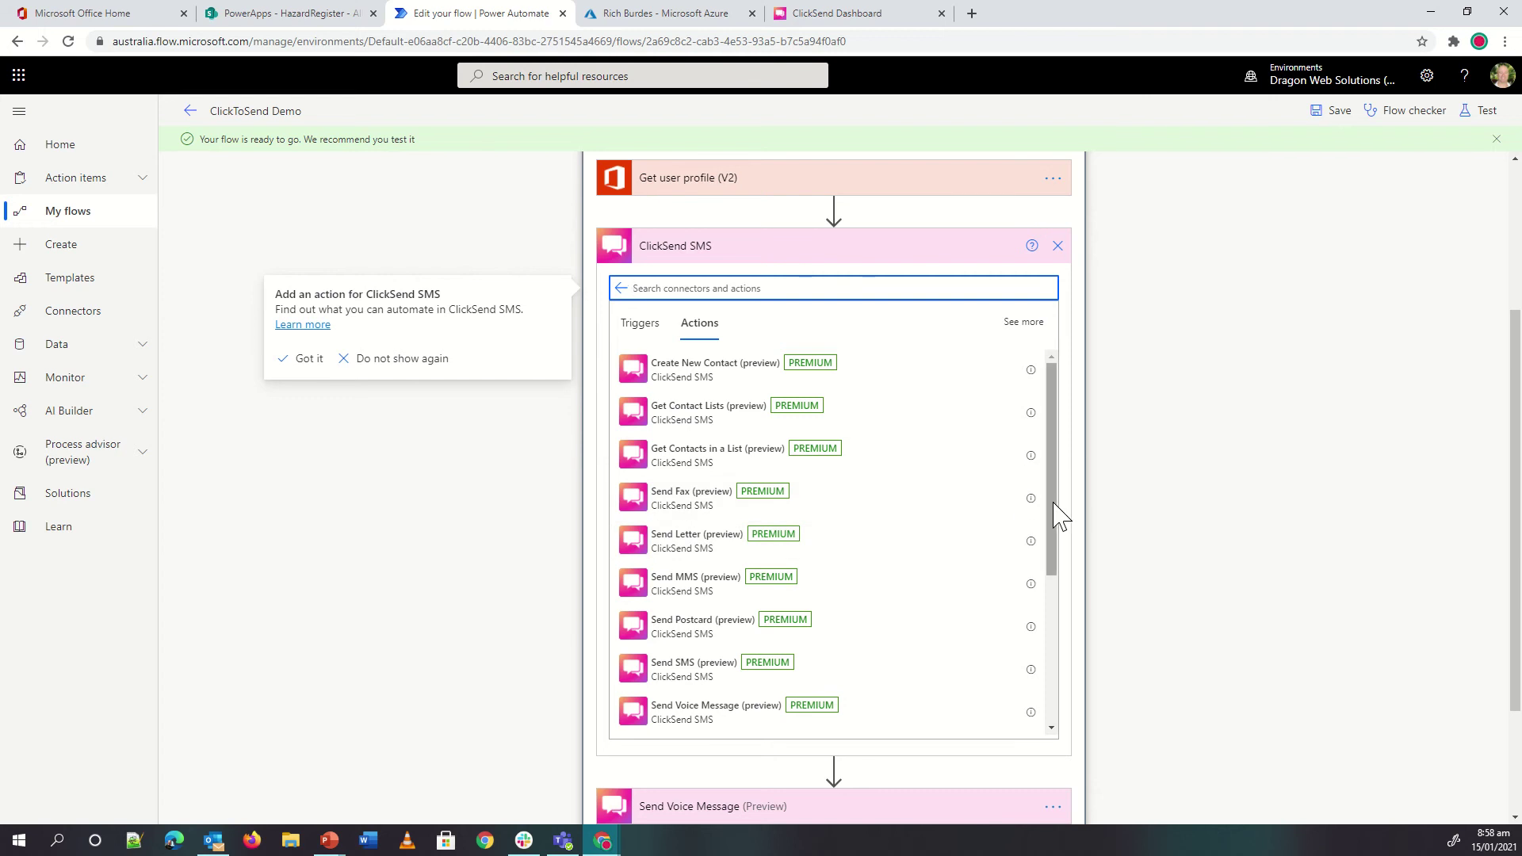
left_click_drag(1054, 507, 1052, 588)
left_click(1031, 570)
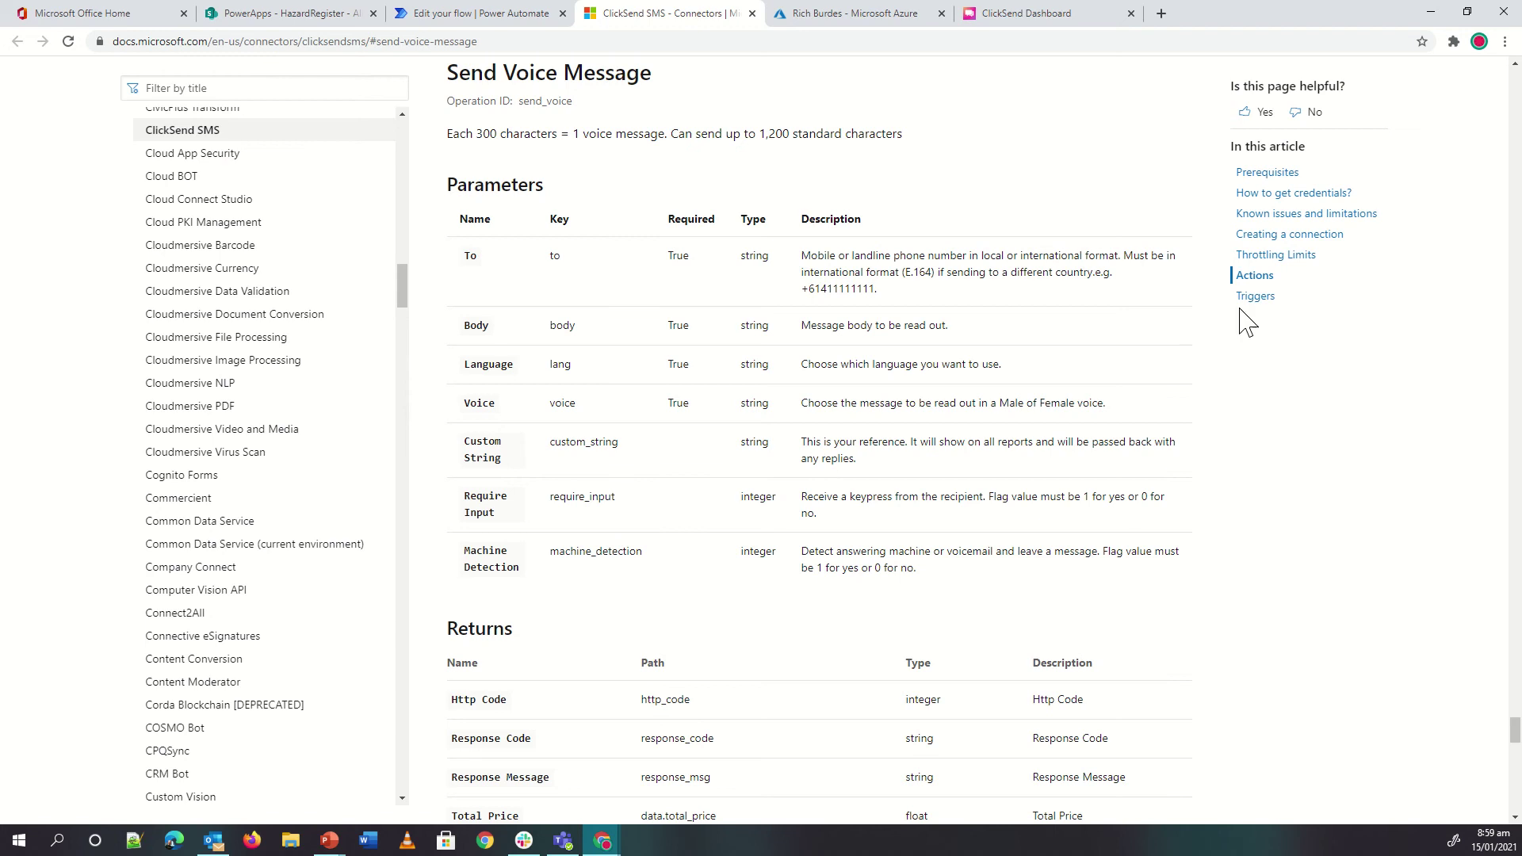
Review the Send Voice Message parameters in the docs, then go to the ClickSend SMS connector overview.
left_click_drag(1377, 442, 1461, 587)
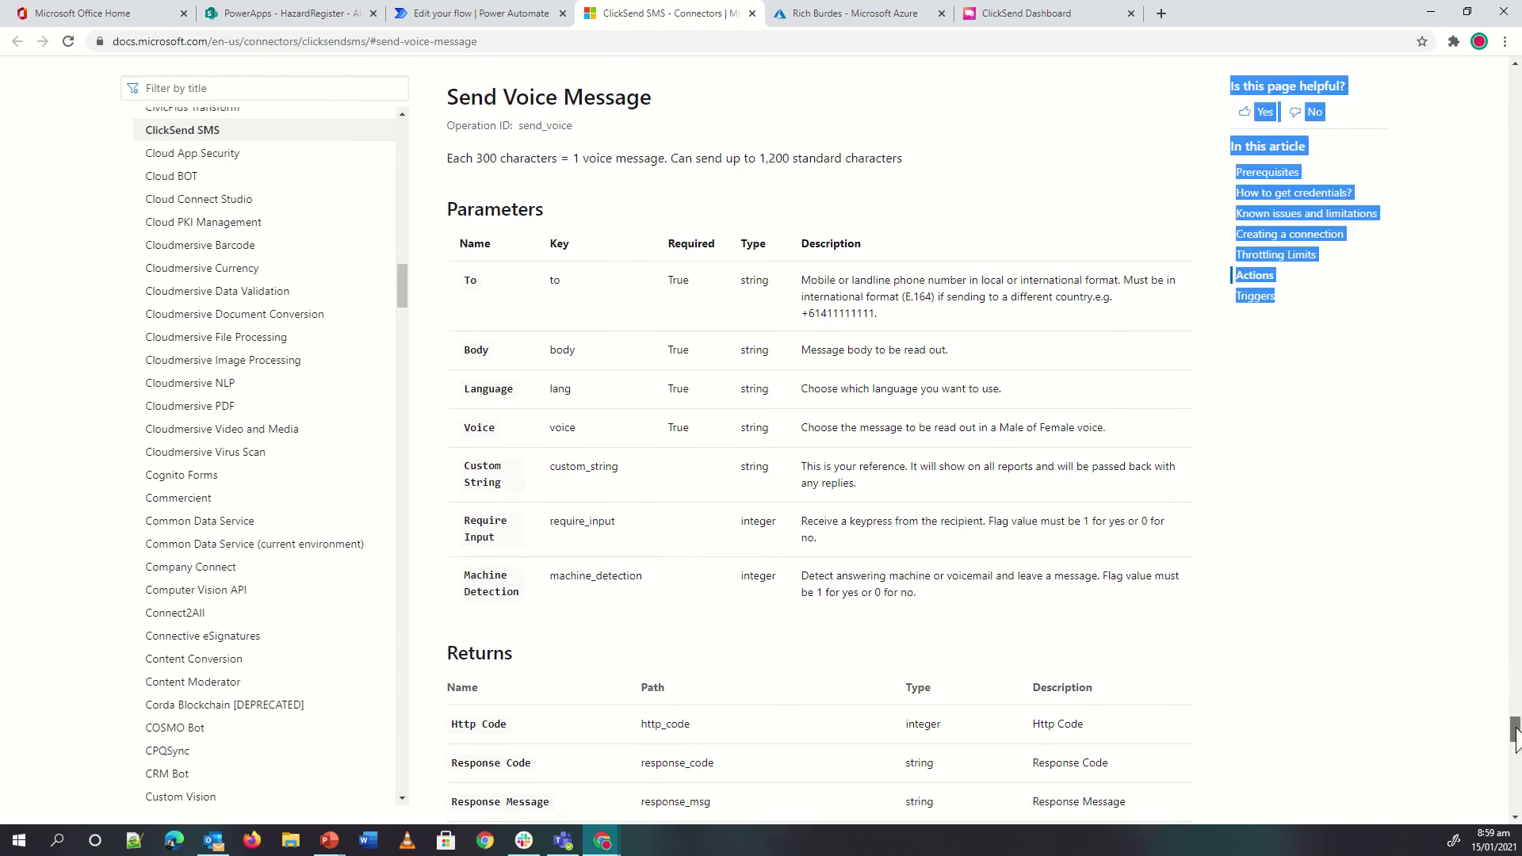
left_click_drag(1515, 733, 1467, 204)
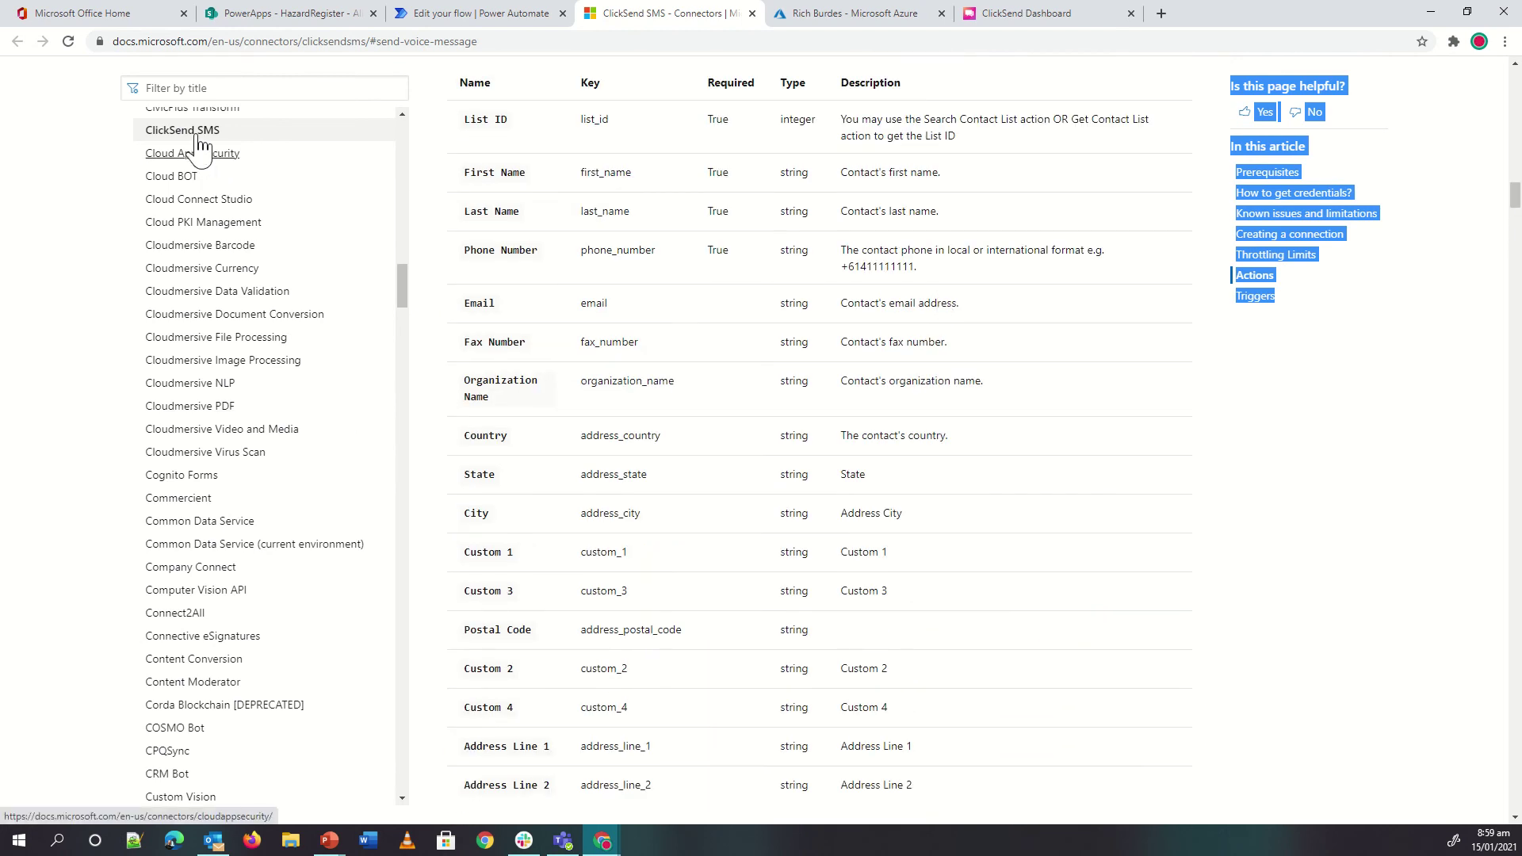
left_click(198, 135)
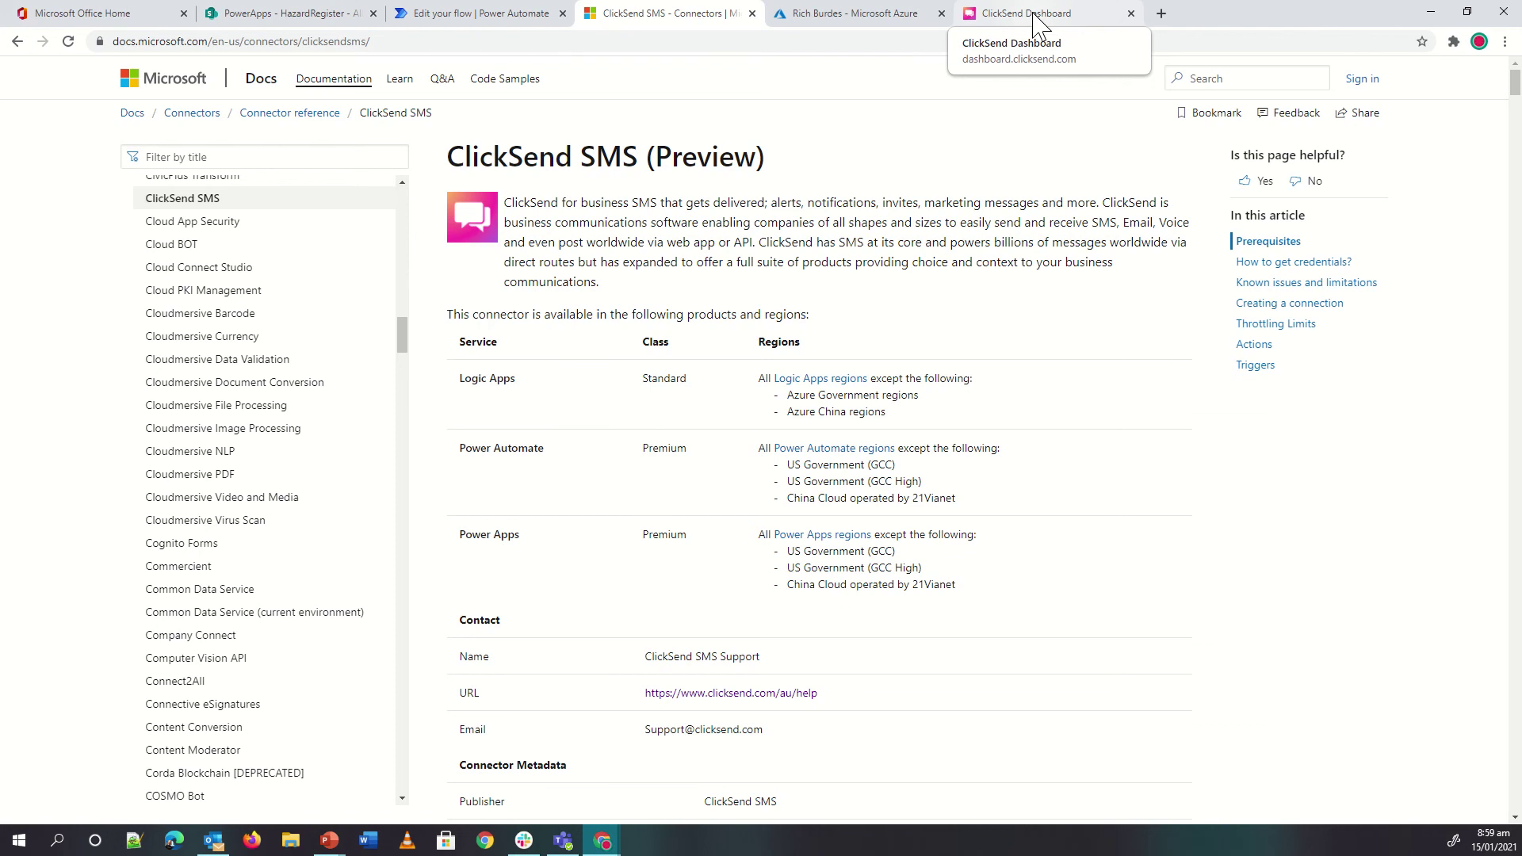
Keep the ClickSend dashboard chart on Voice Outbound statistics, then return to the connector docs.
left_click(1038, 23)
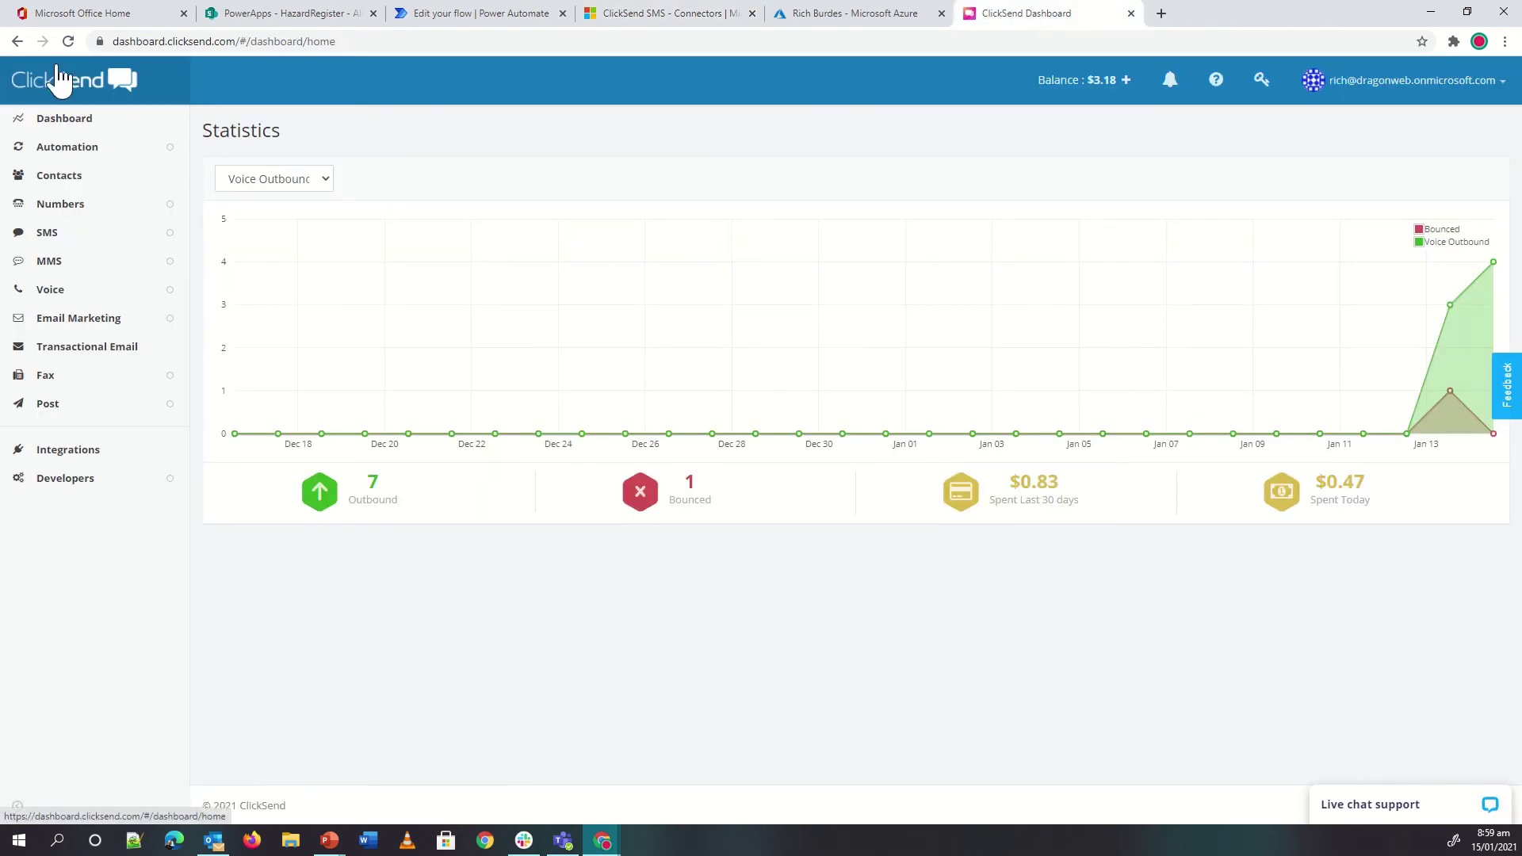
left_click(322, 182)
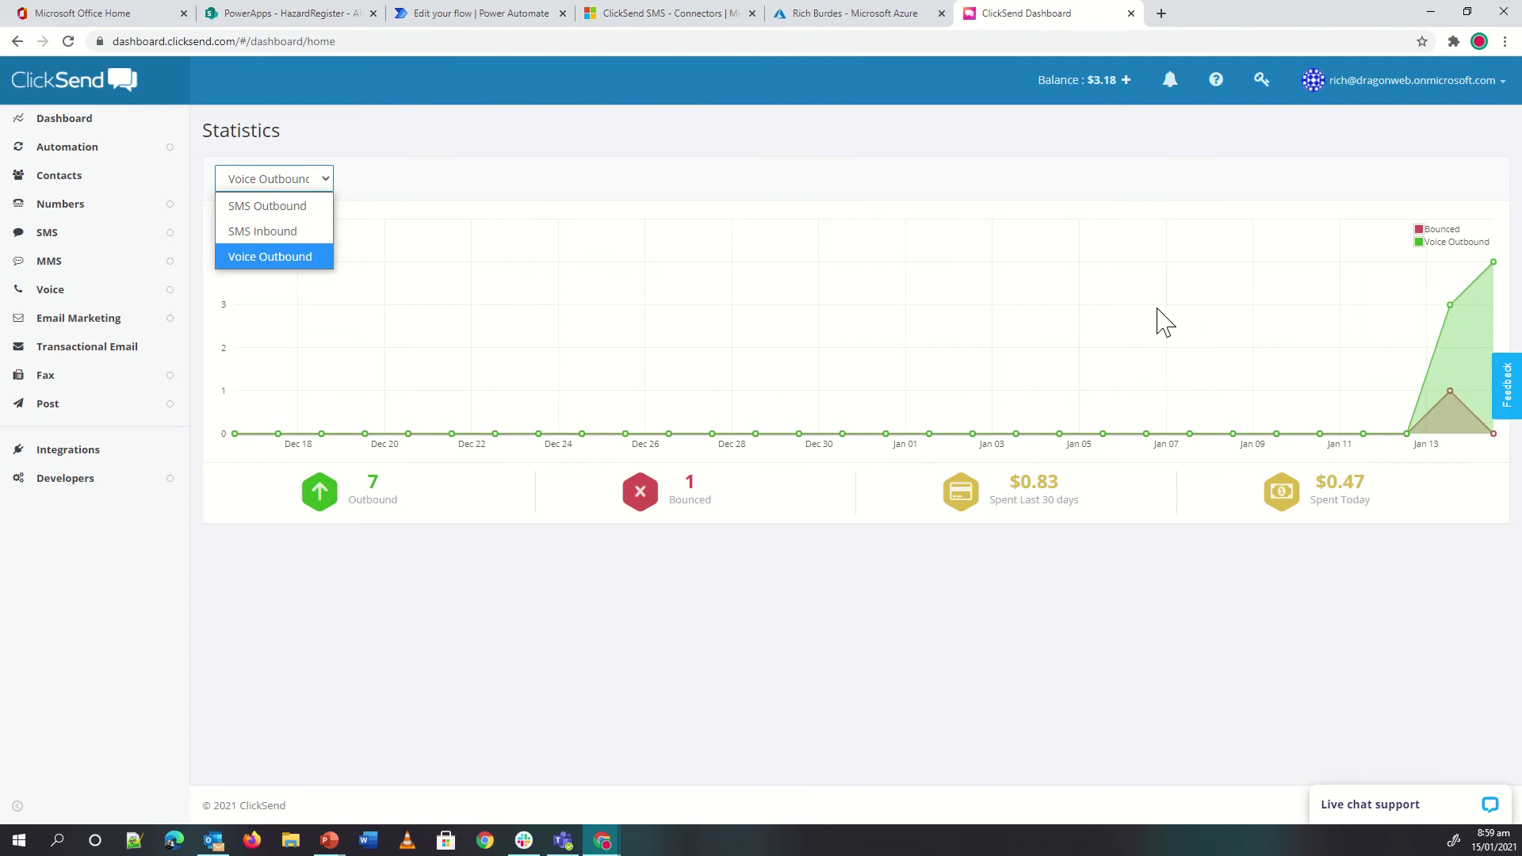
left_click(619, 597)
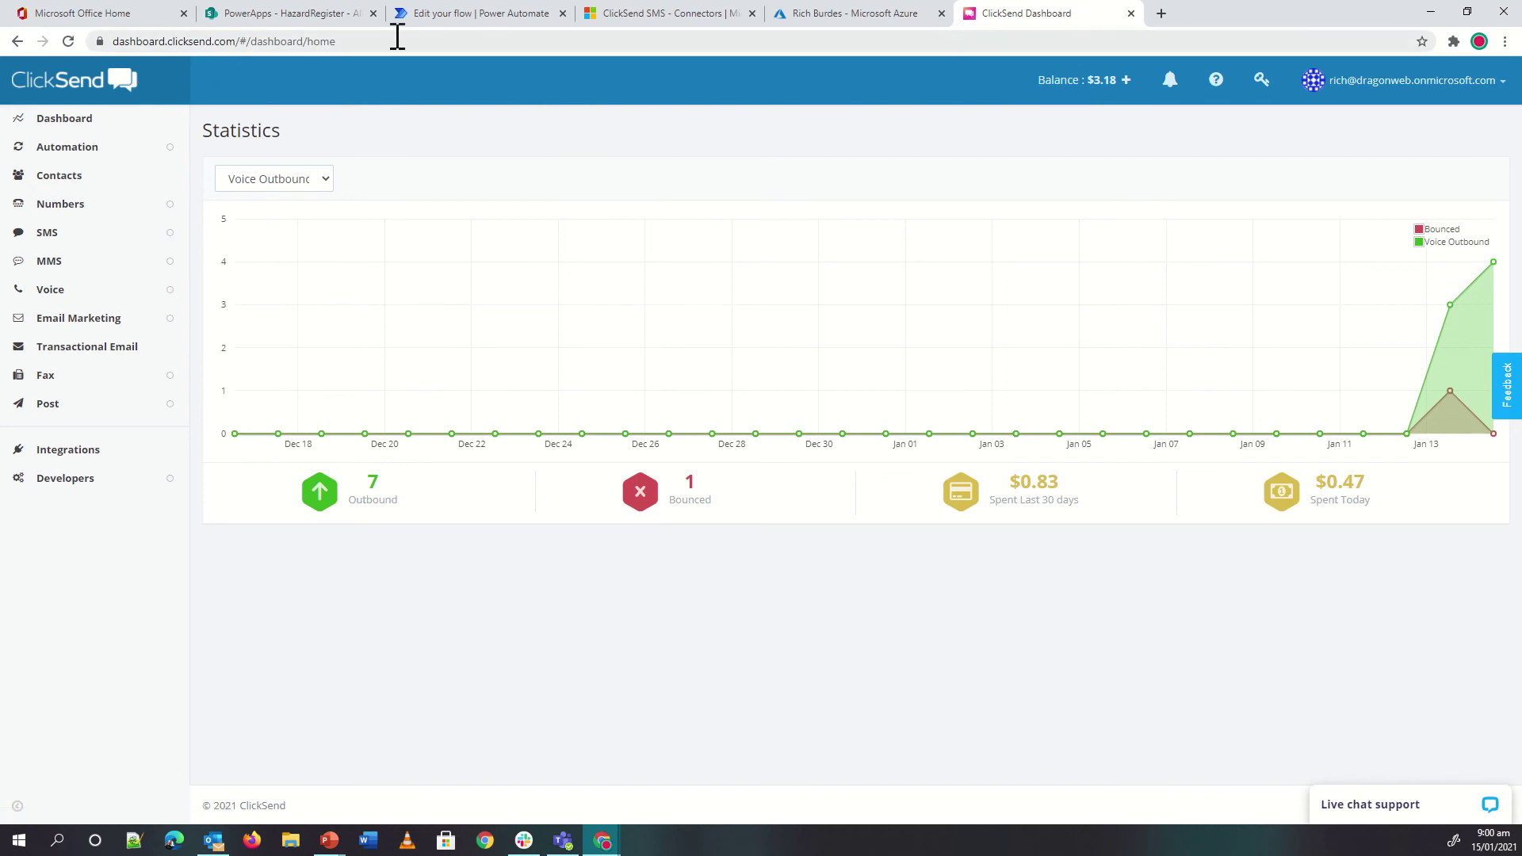
left_click(678, 14)
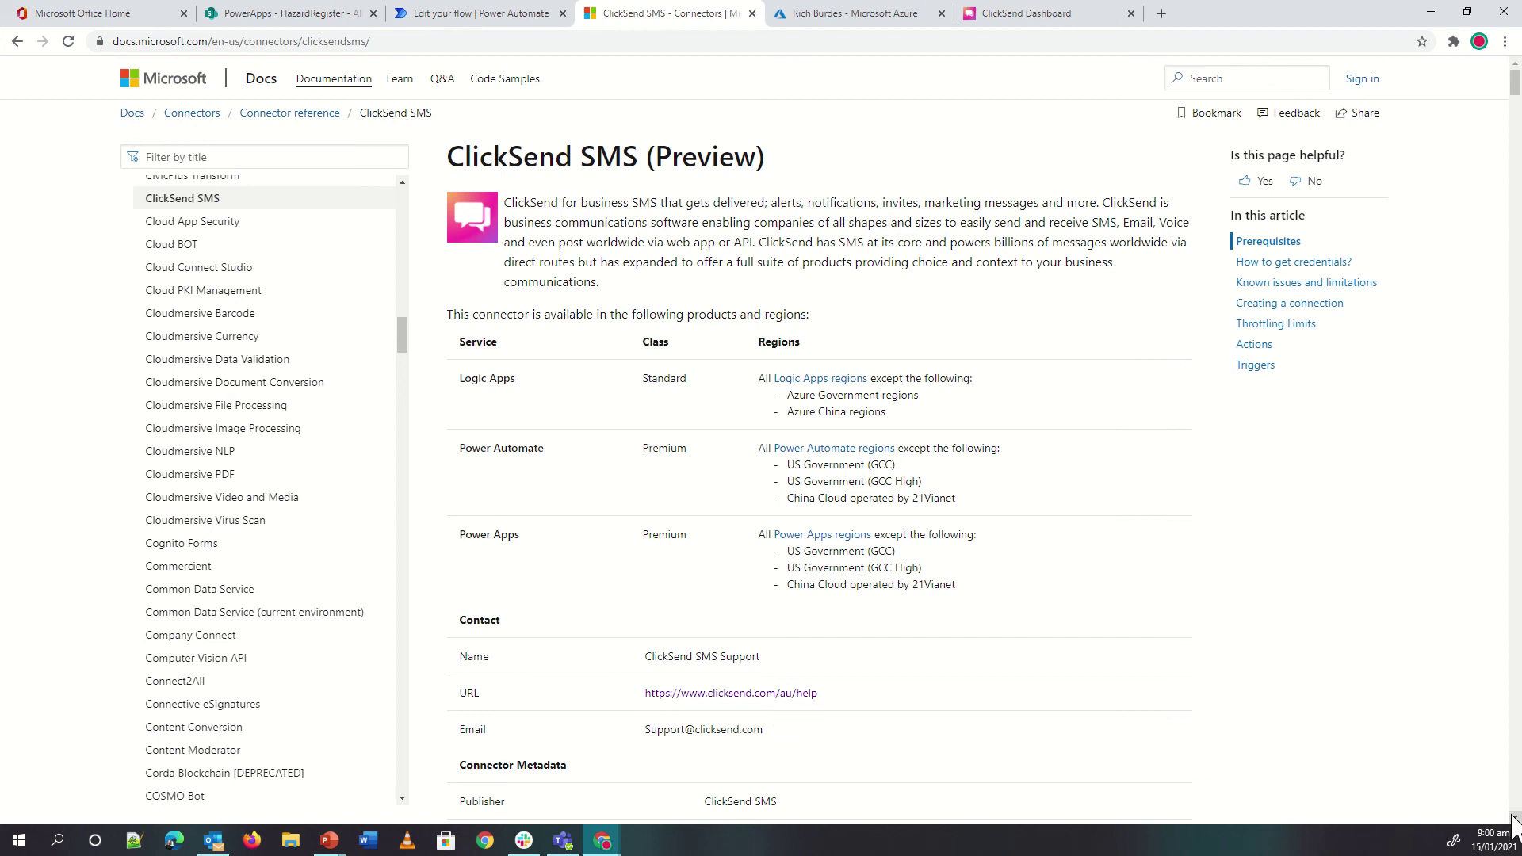
Scroll down the connector docs page, then go back to the ClickSend voice statistics dashboard.
left_click(1514, 817)
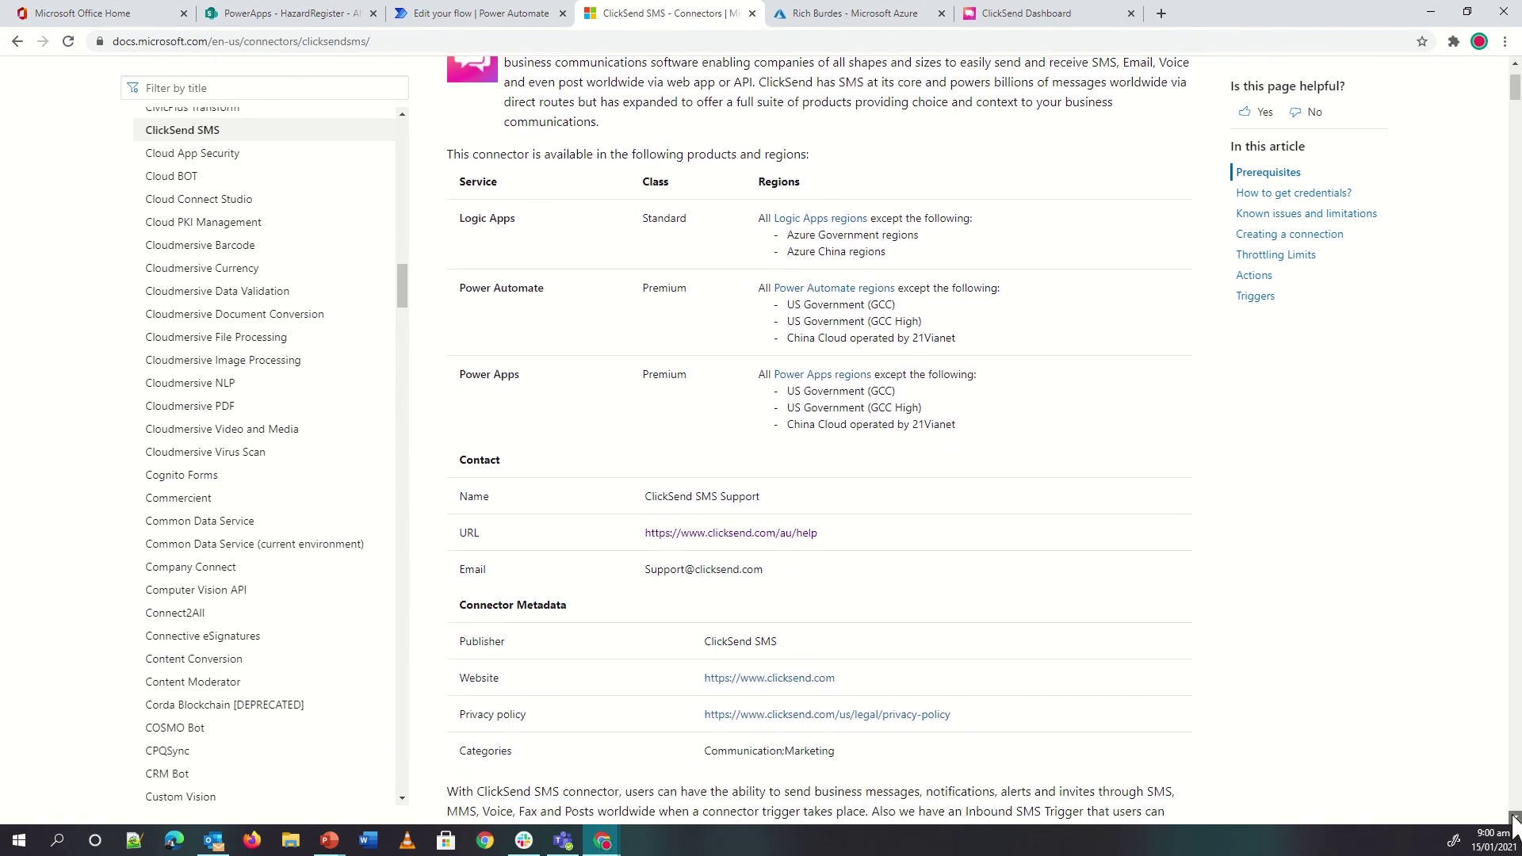
left_click(1514, 817)
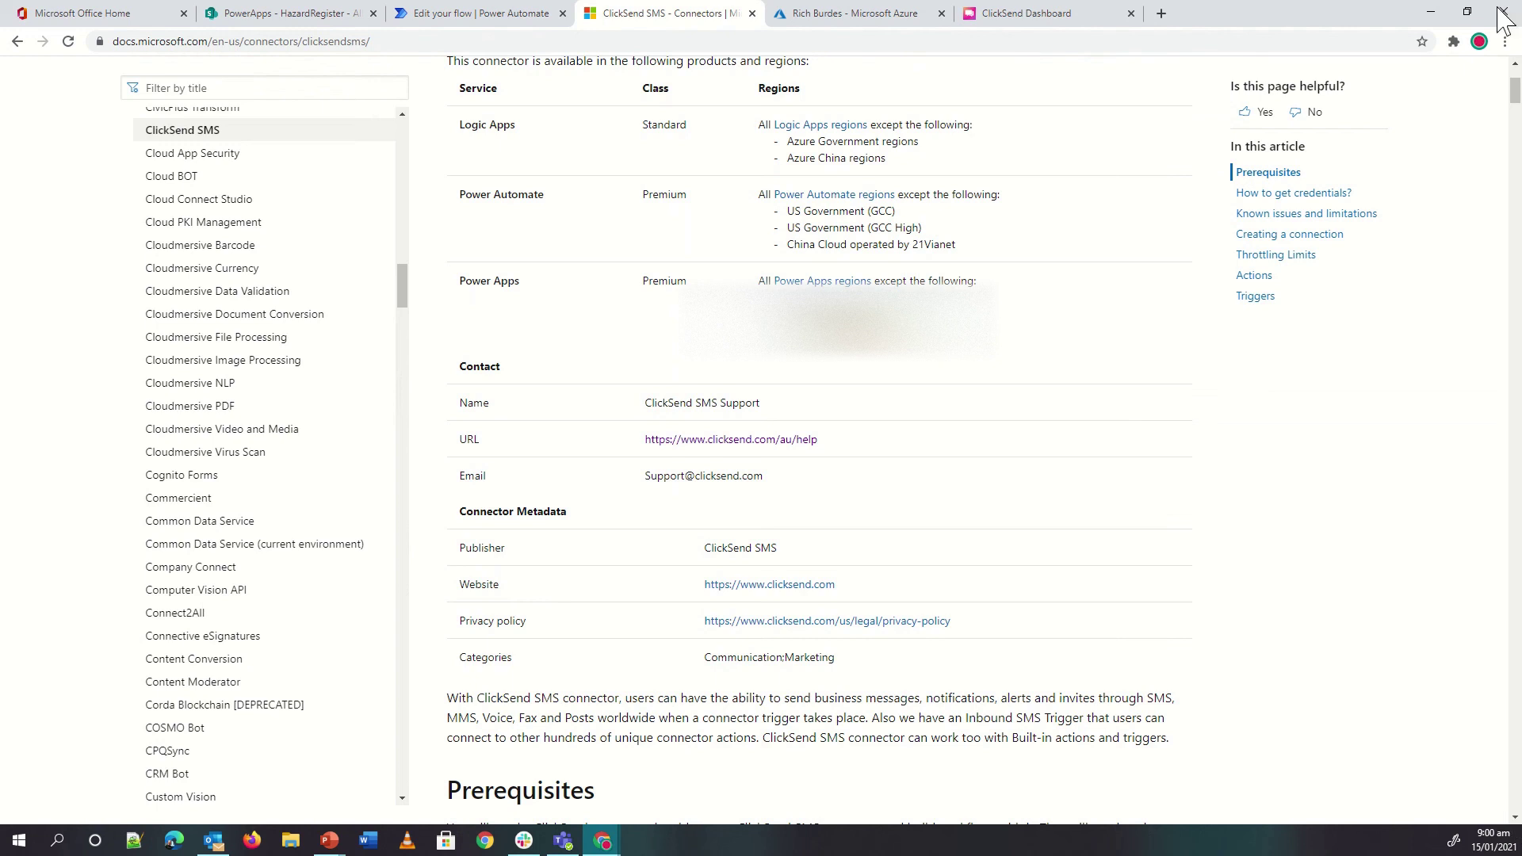
left_click(1065, 19)
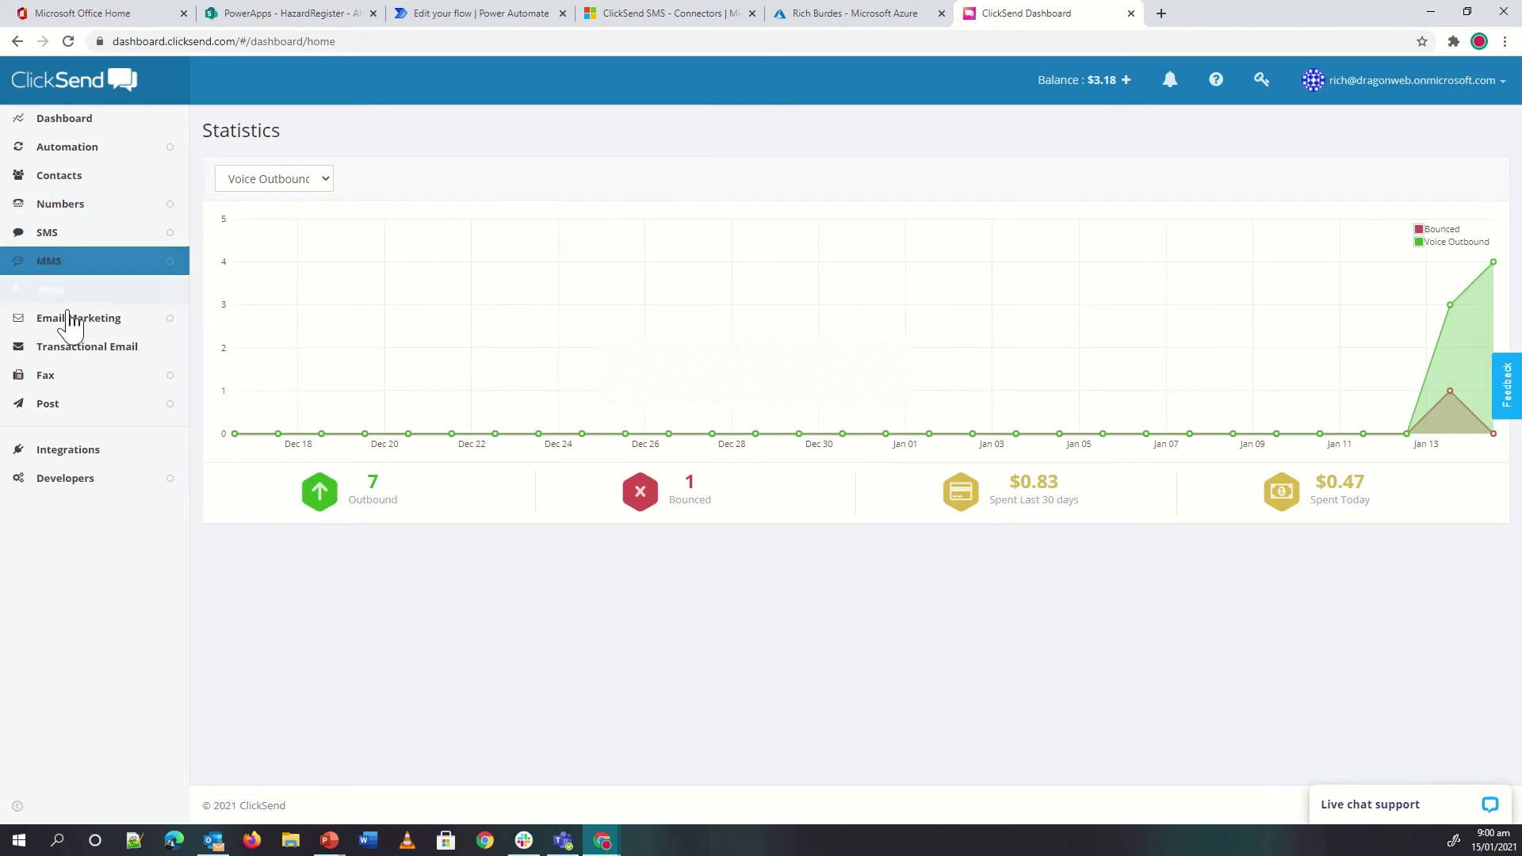
Review the ClickSend API credentials under Developers, then return to the ClickToSend Demo flow.
left_click(71, 479)
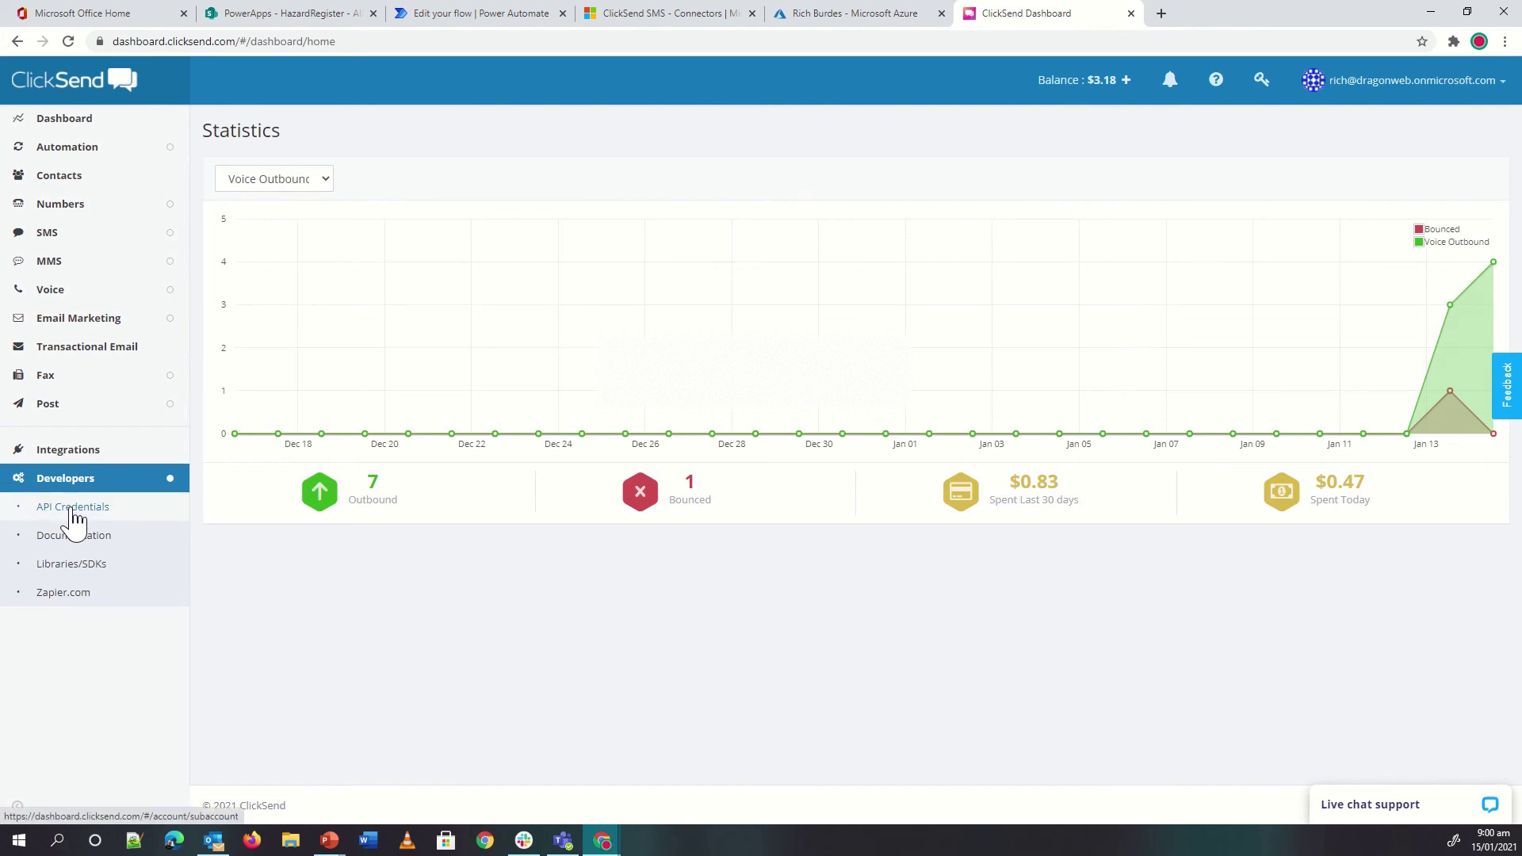
left_click(73, 508)
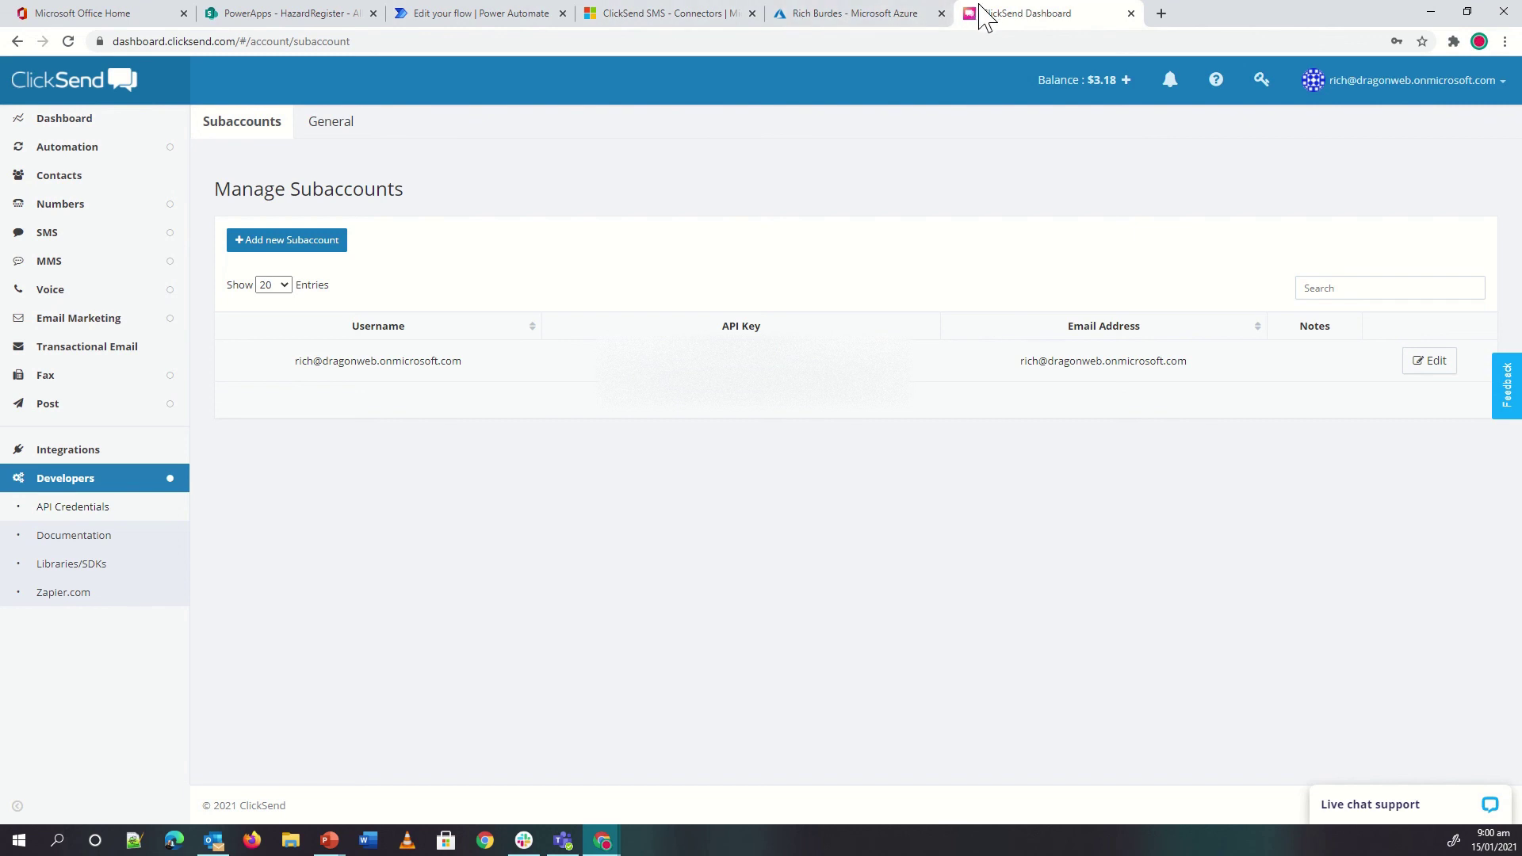
left_click(489, 19)
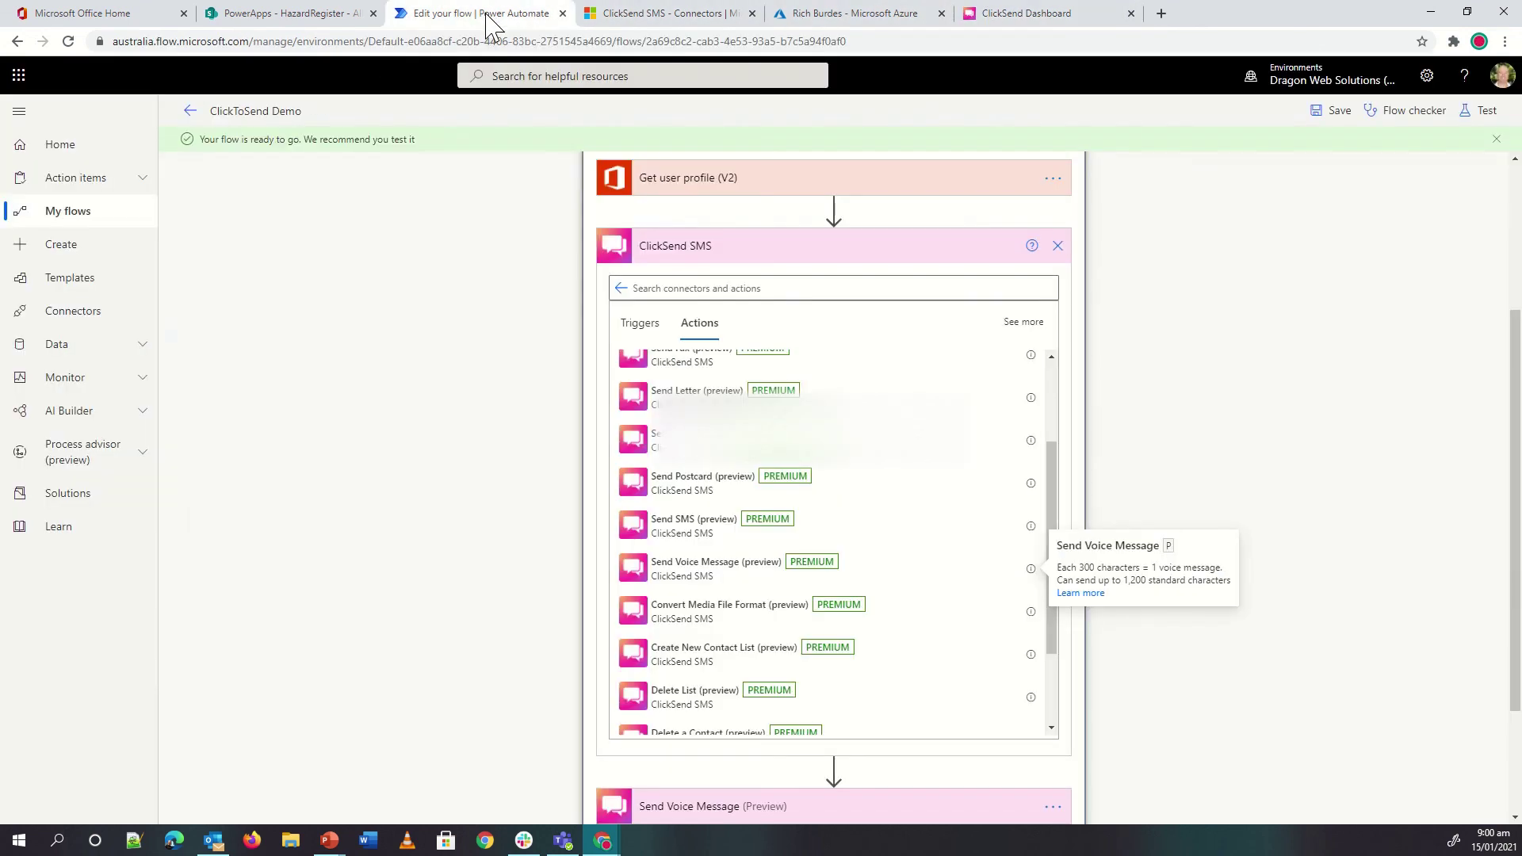
Remove the unused ClickSend SMS action and expand Send Voice Message to review its settings.
left_click(1057, 248)
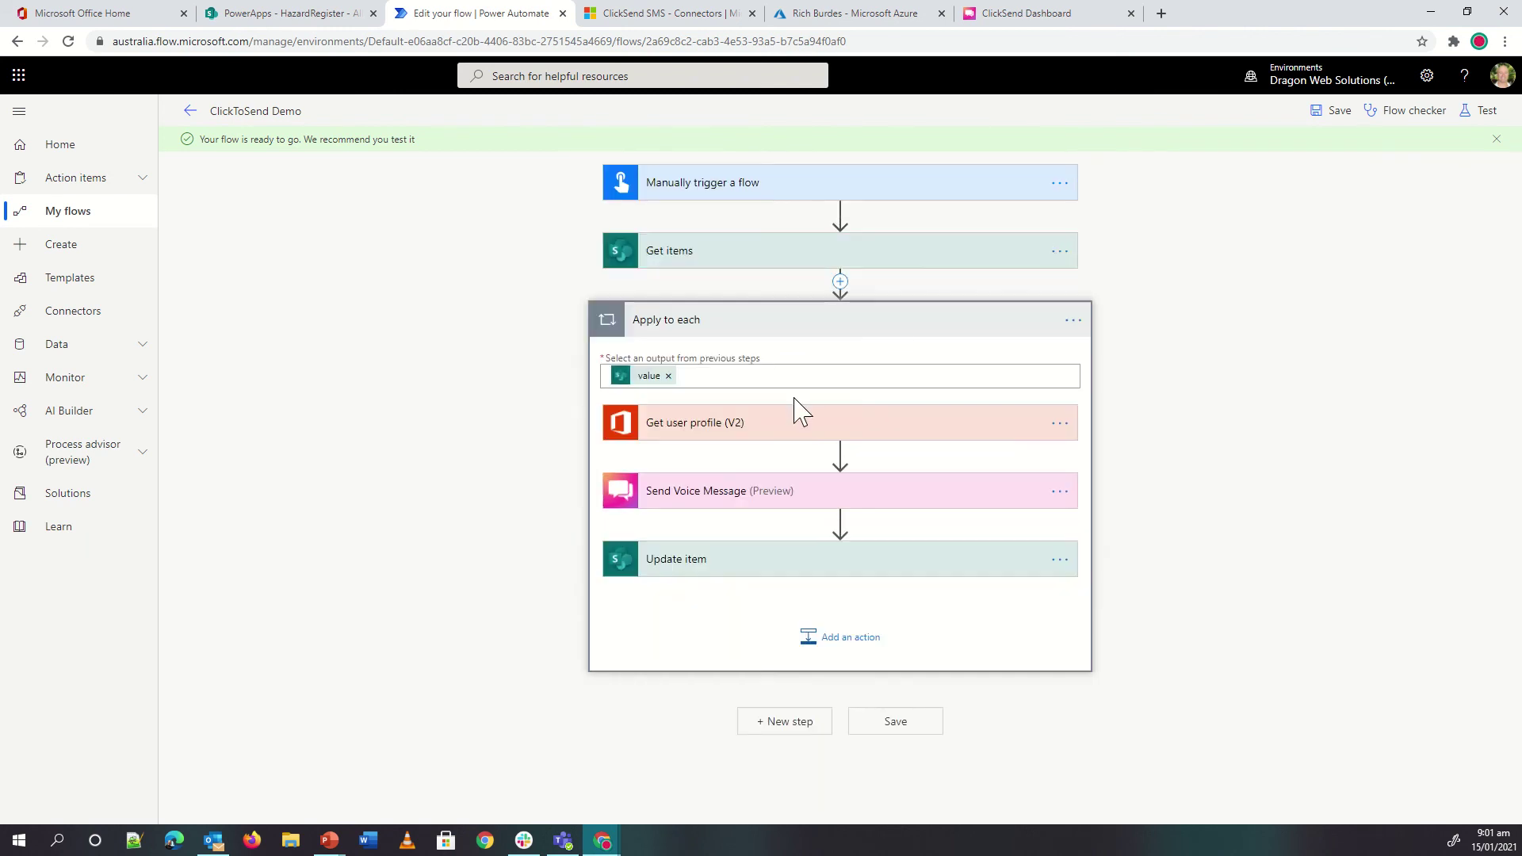
left_click(749, 499)
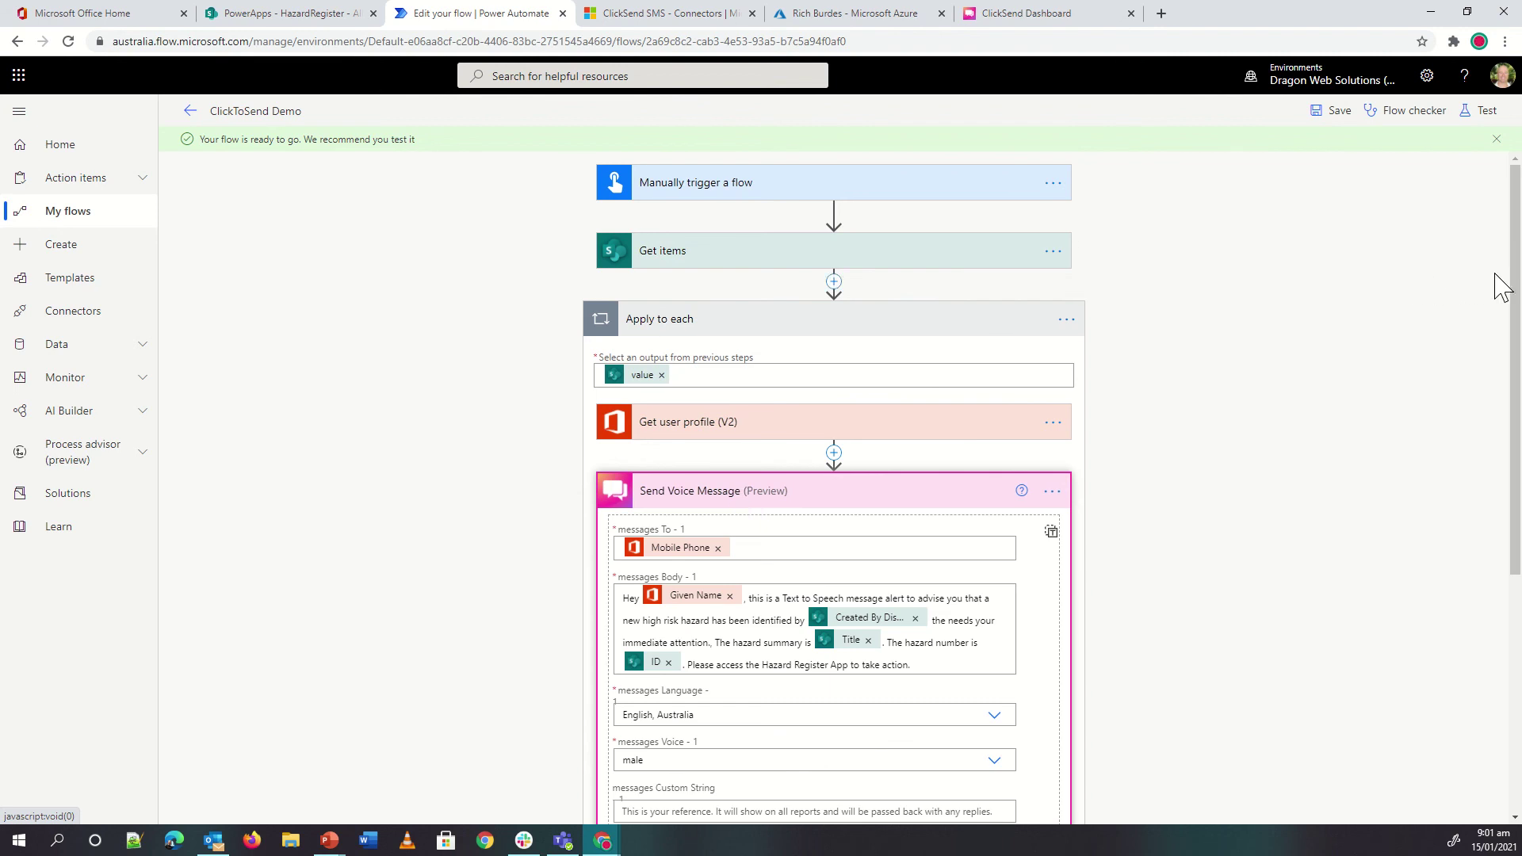
left_click_drag(1515, 296, 1514, 452)
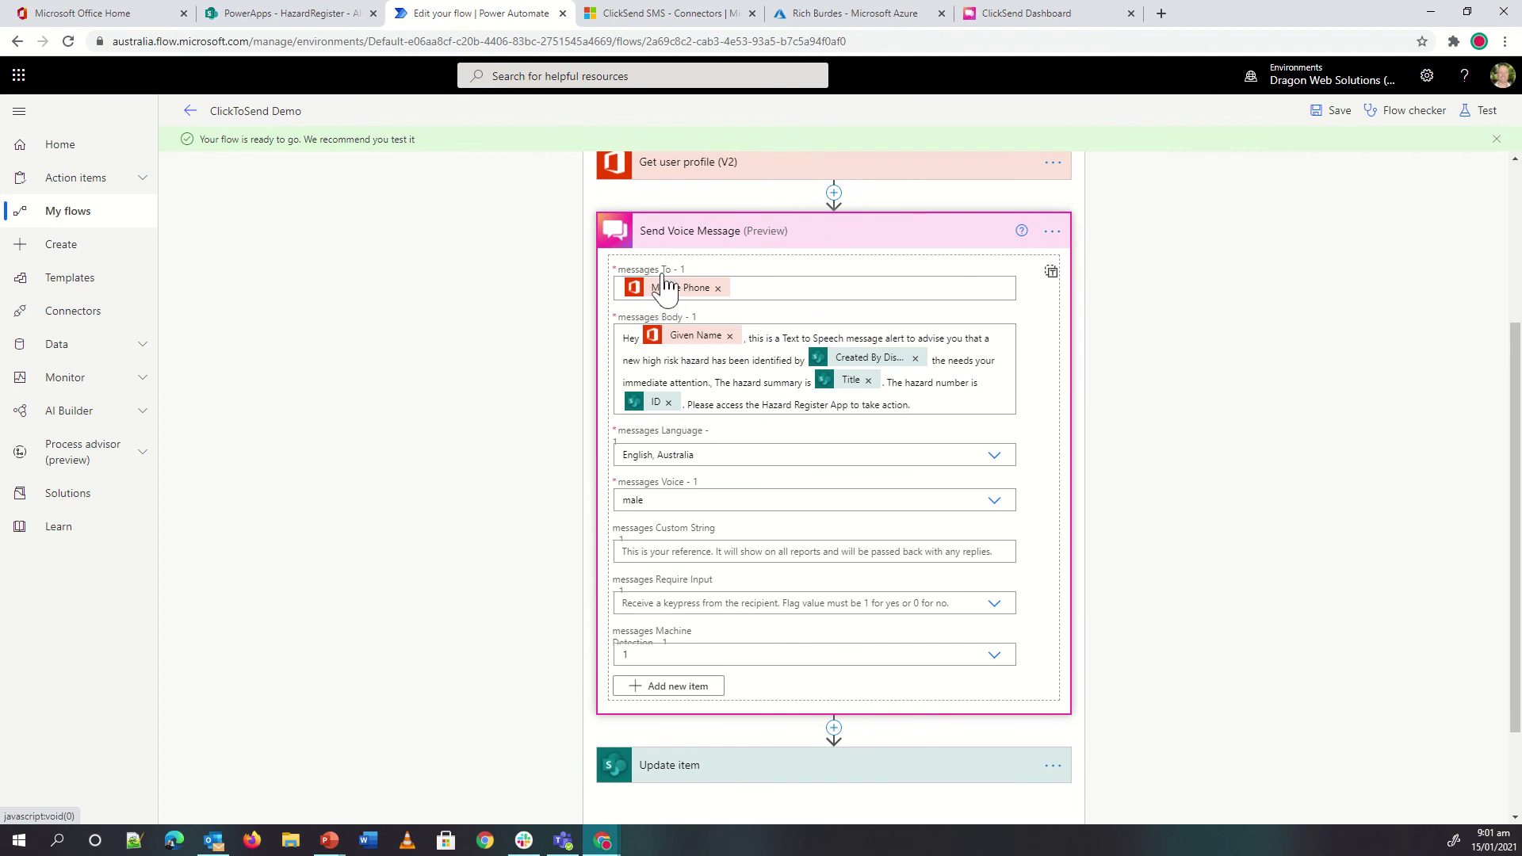
mouse_move(672, 299)
left_click(783, 453)
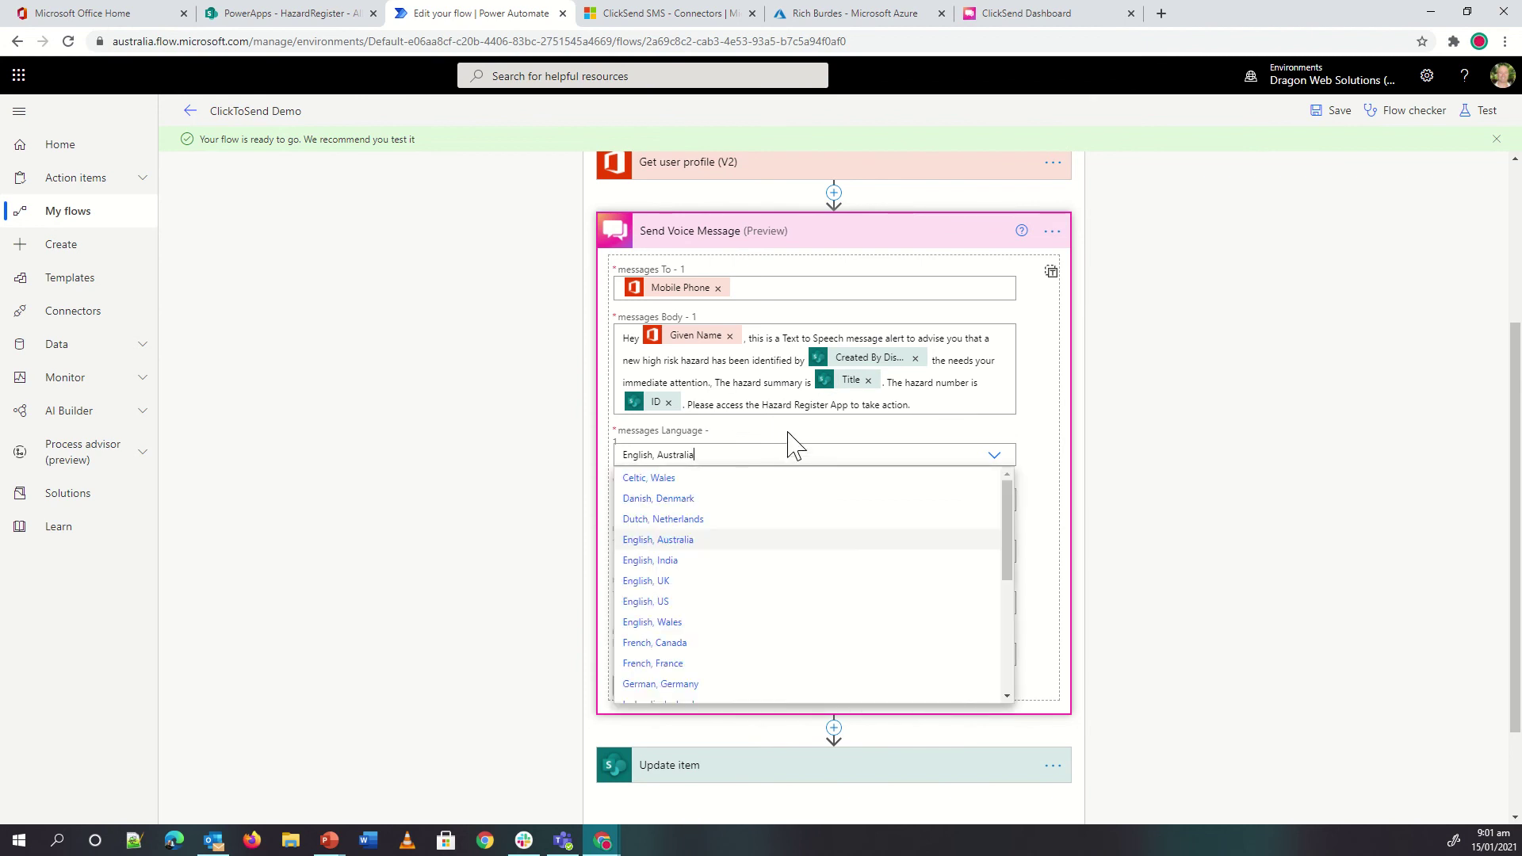
left_click(788, 433)
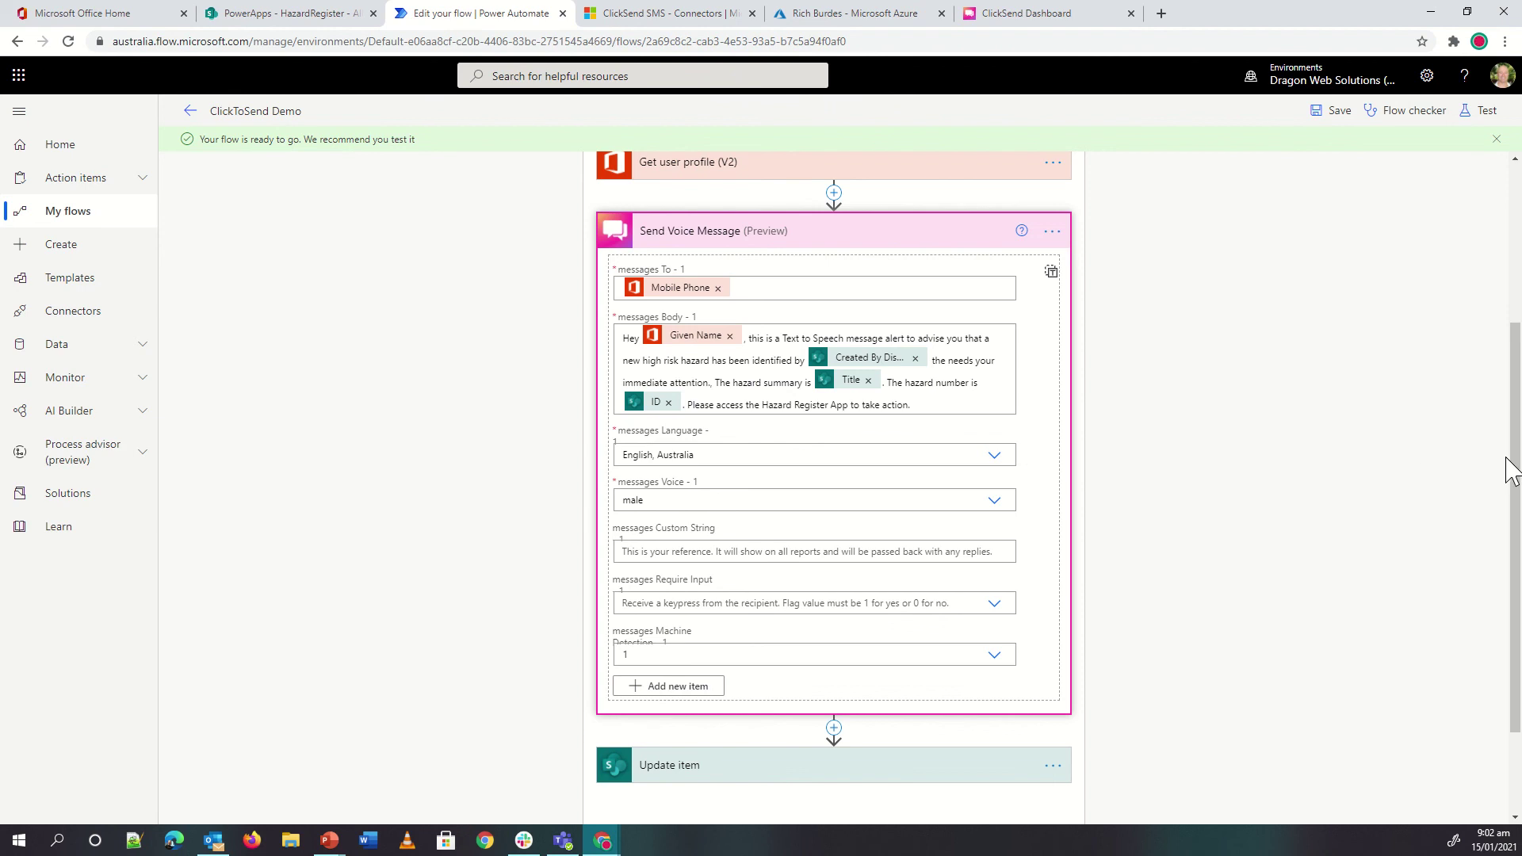
left_click_drag(1515, 482, 1515, 516)
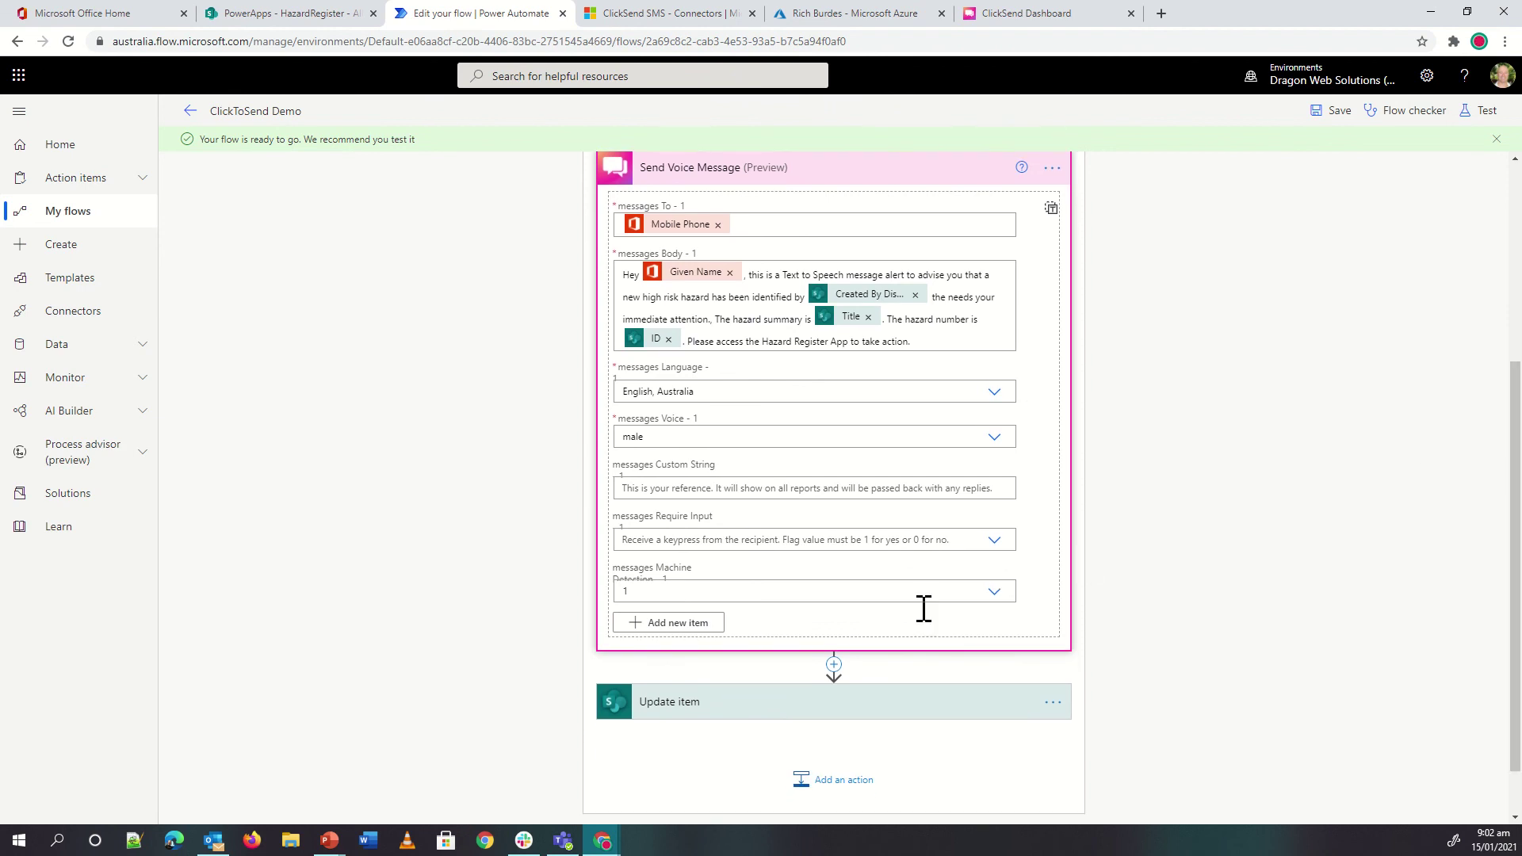
Expand the Update item step to check it sets SMSSent to 1 in HazardRegister.
left_click(814, 714)
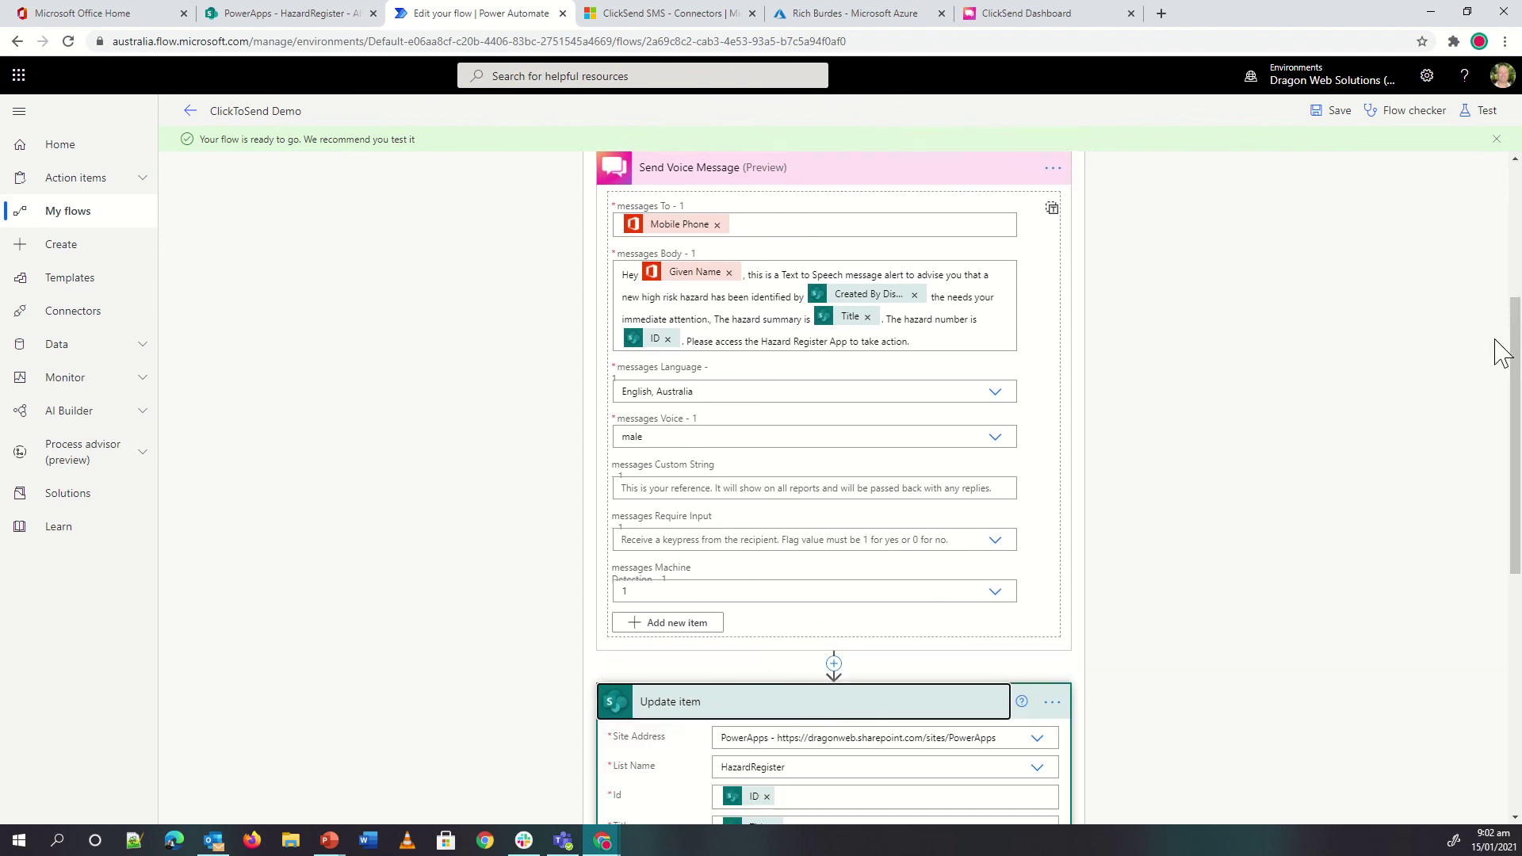
left_click_drag(1515, 357, 1515, 594)
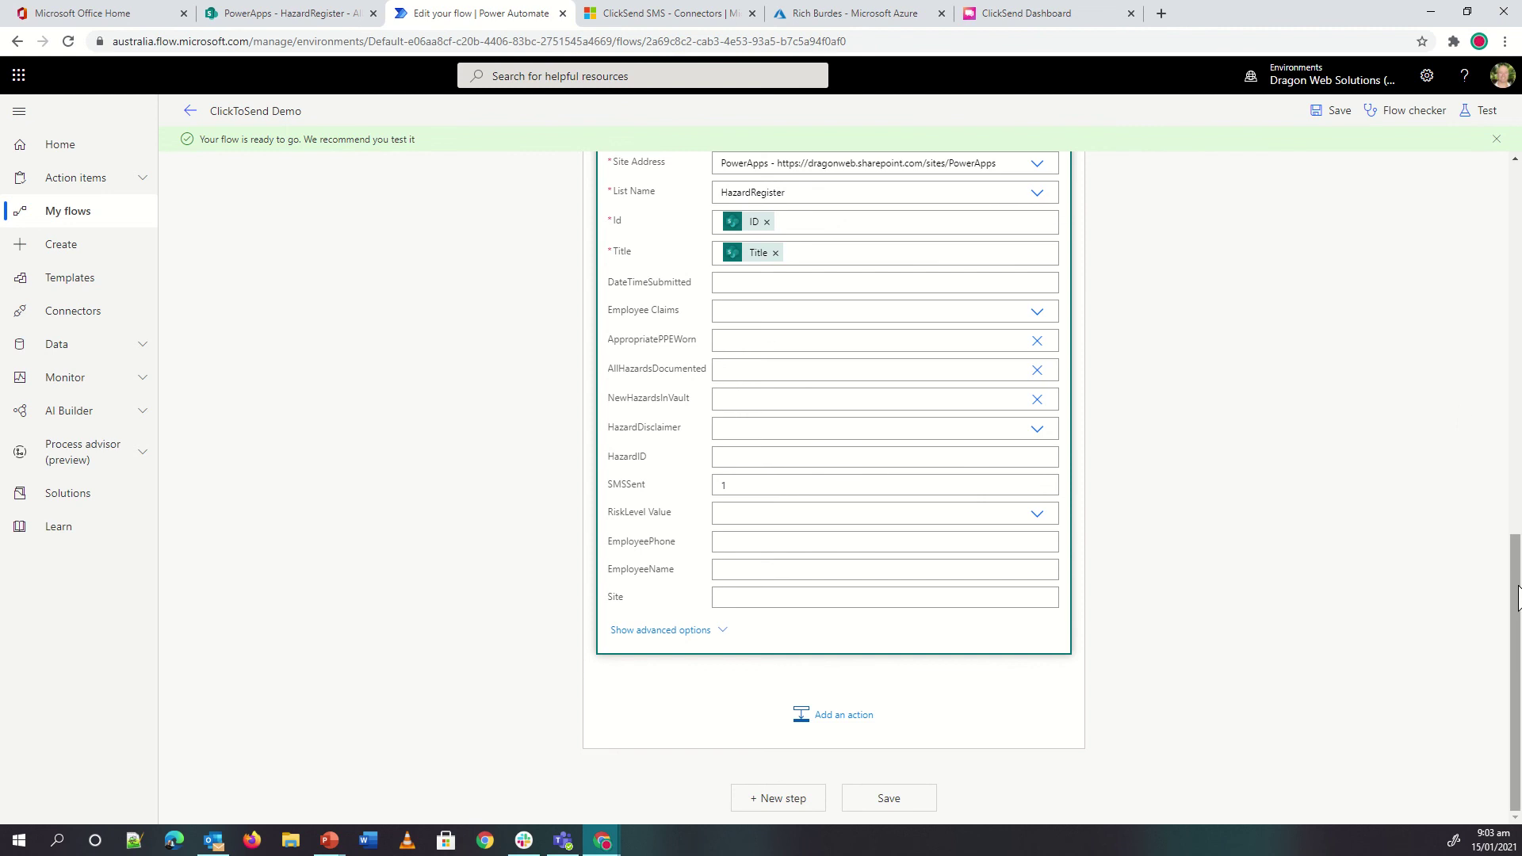
left_click_drag(1517, 599, 1403, 288)
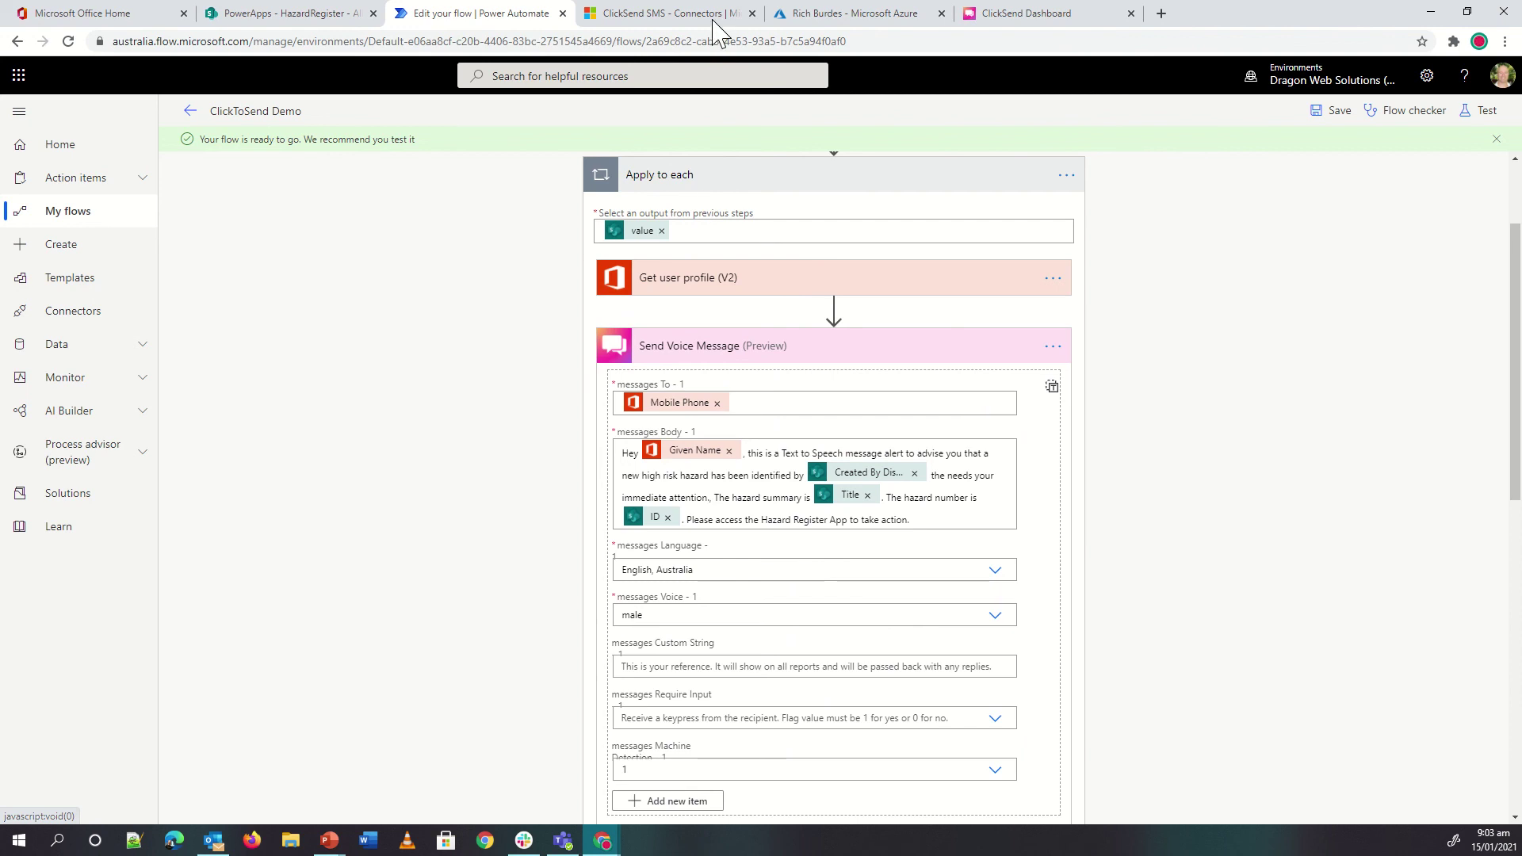
left_click(657, 16)
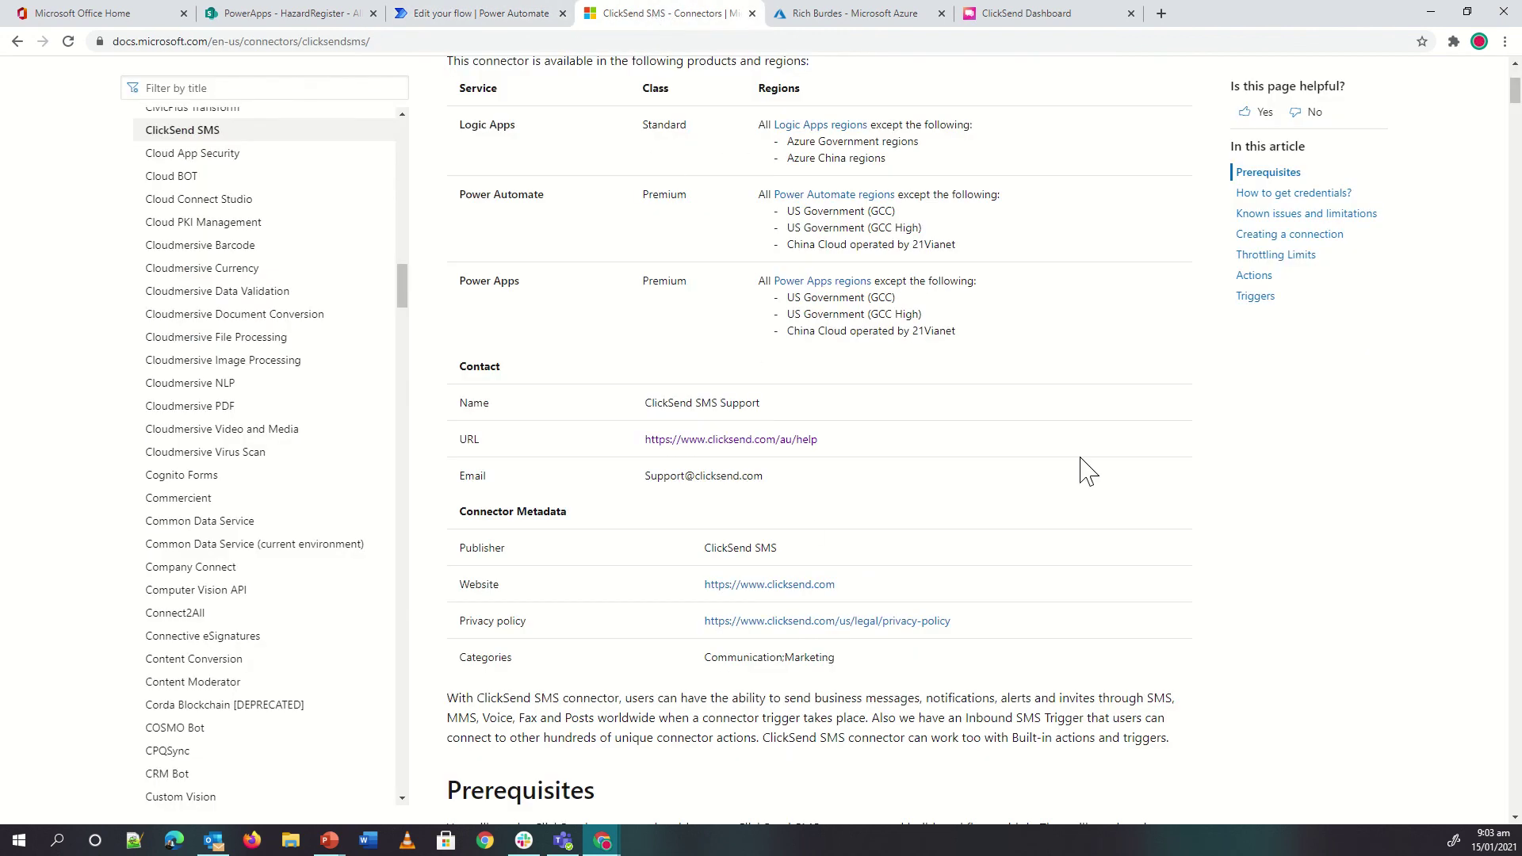
left_click(1515, 818)
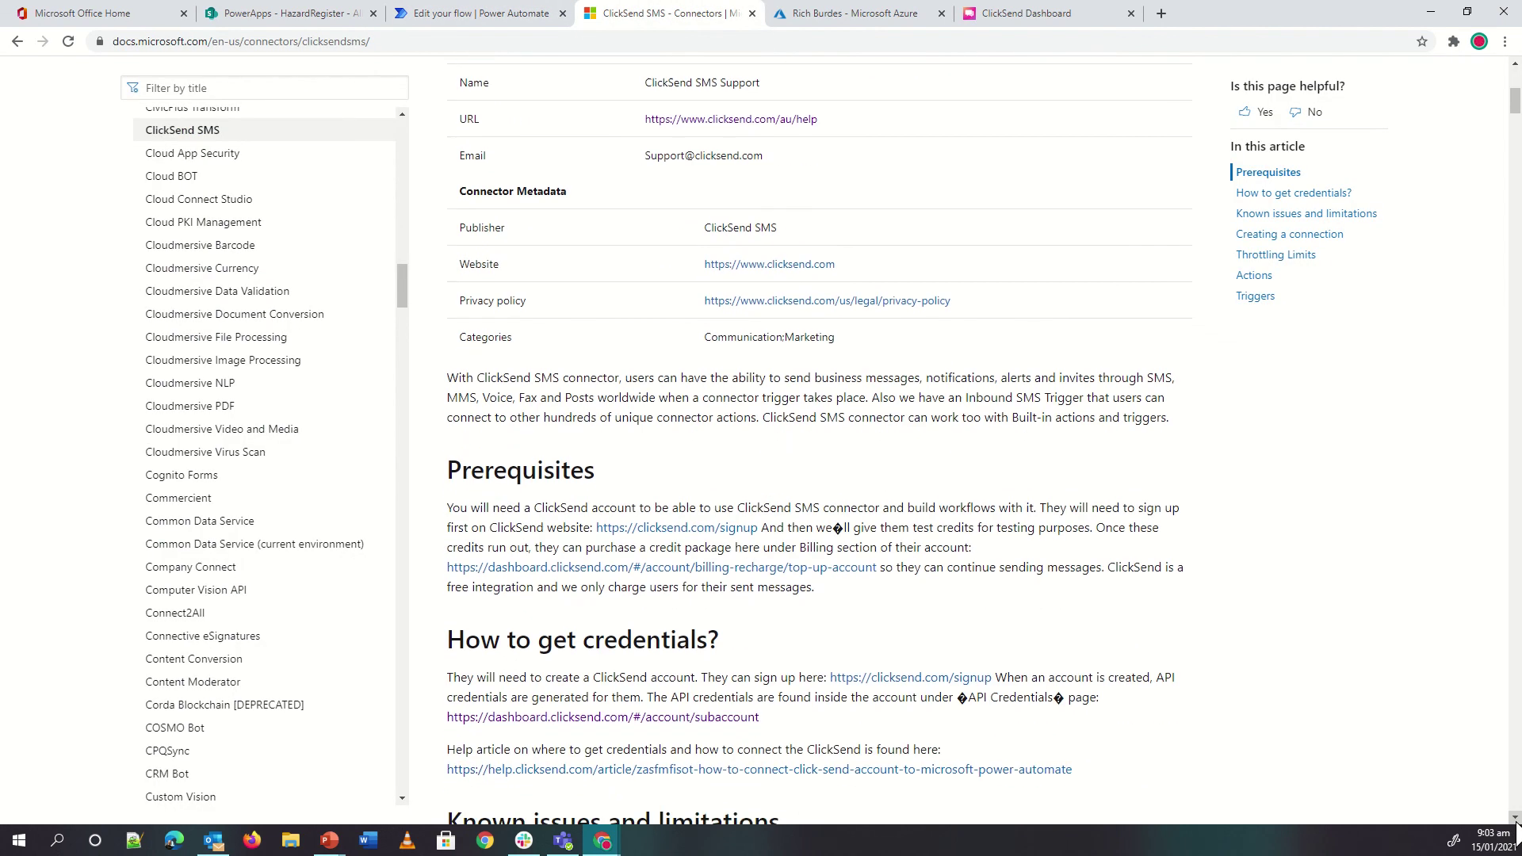
scroll(1515, 825, "down", 5)
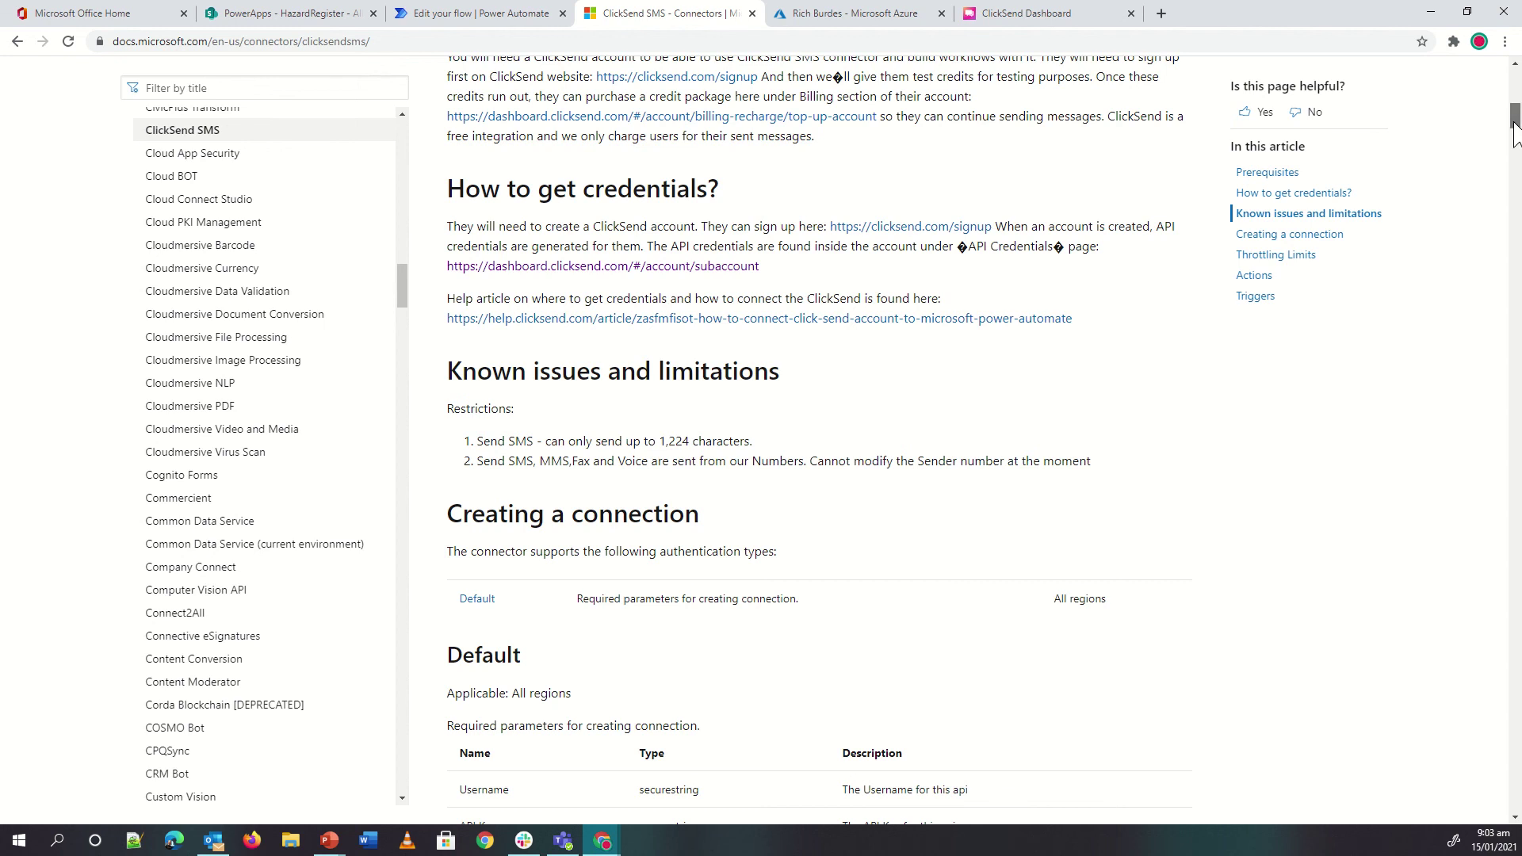
left_click_drag(1514, 127, 1514, 120)
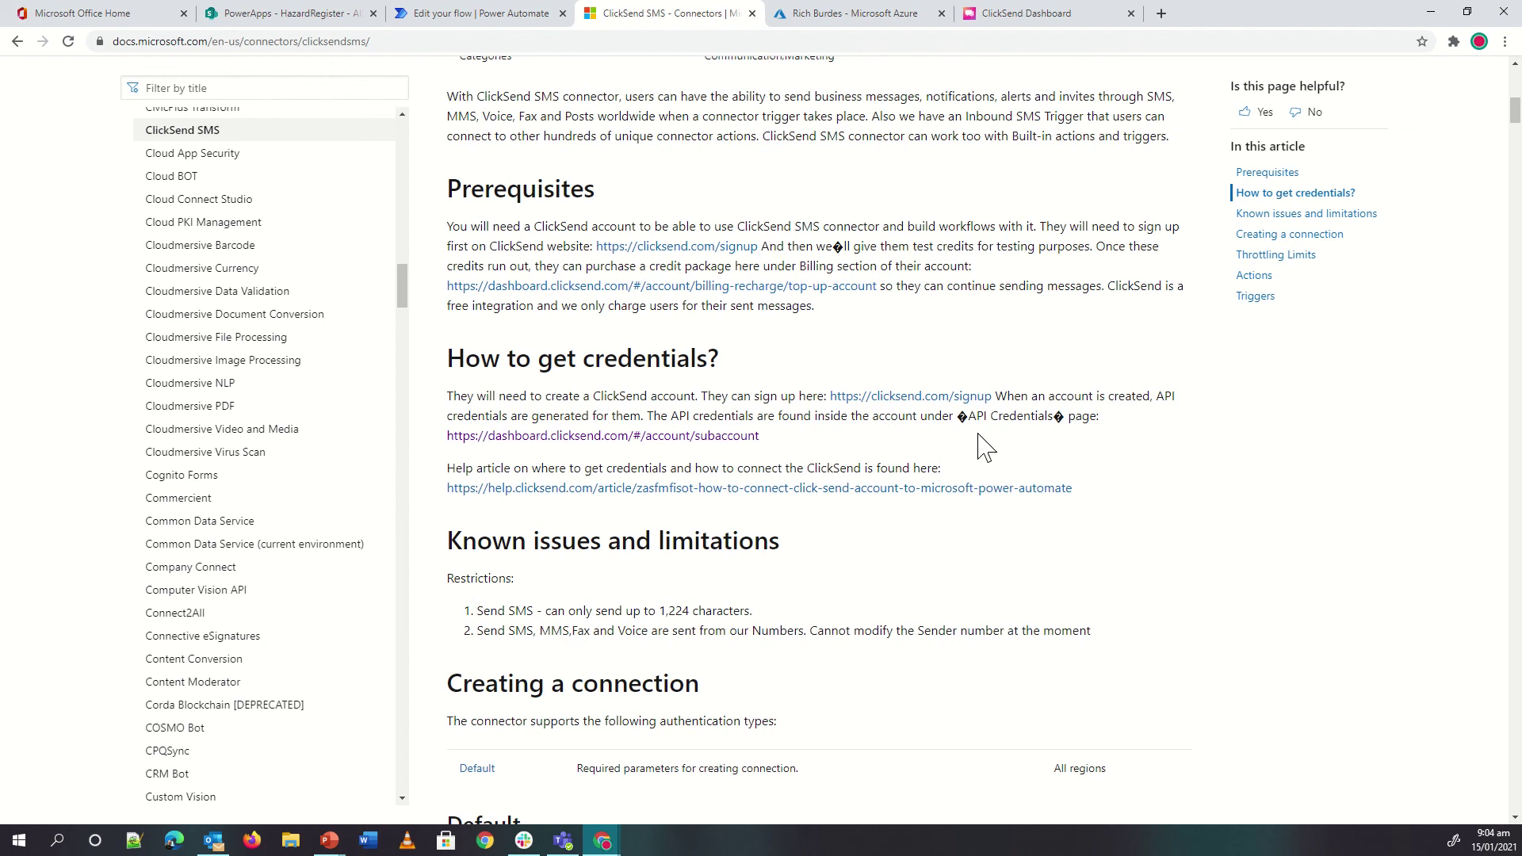
left_click(482, 21)
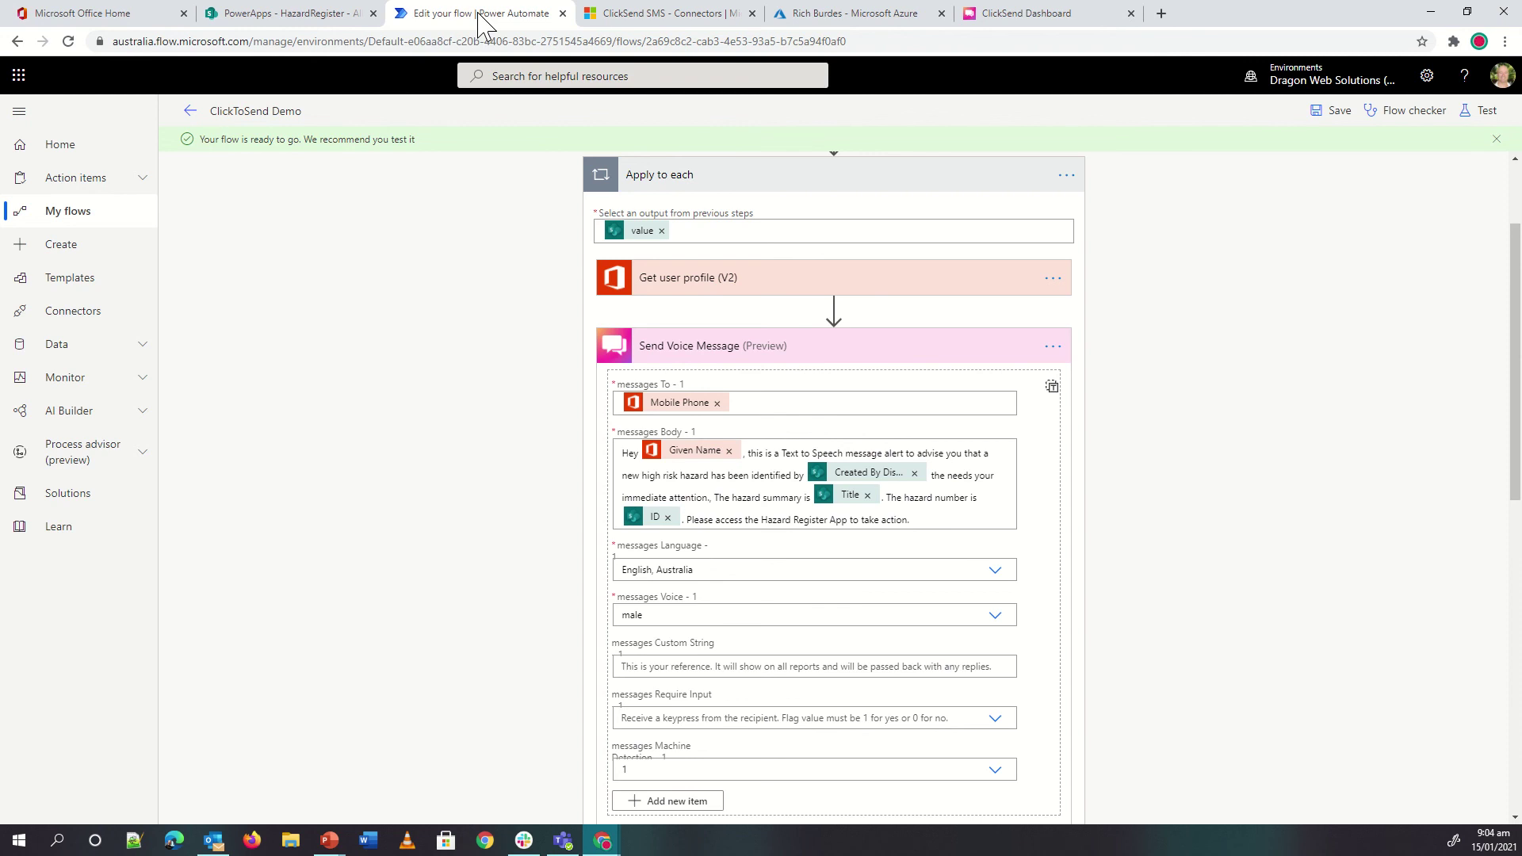
Run a manual test of the ClickToSend Demo flow and close the confirmation.
left_click(1482, 126)
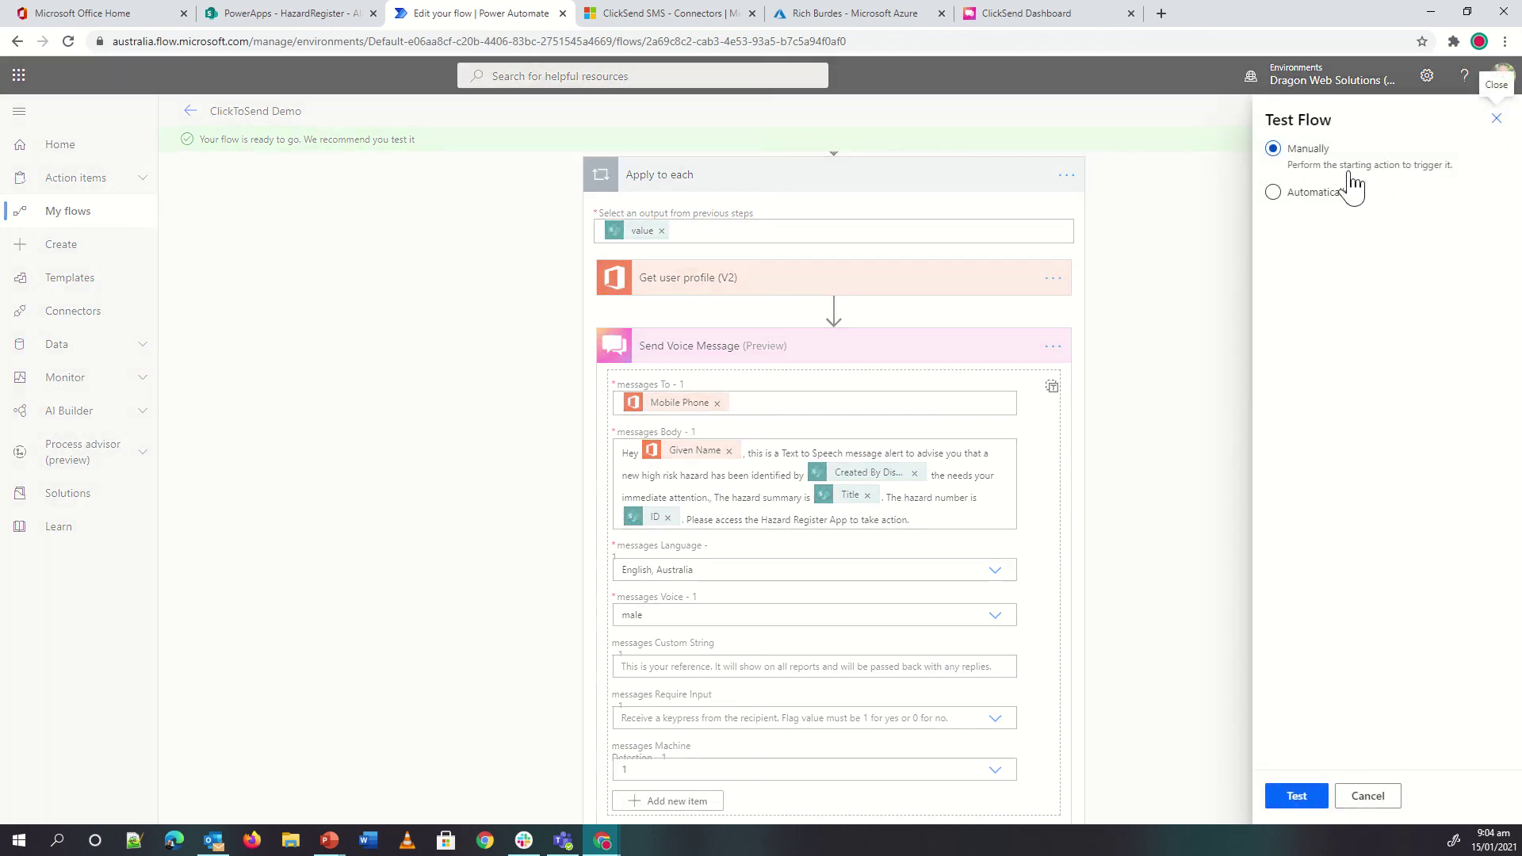
left_click(1295, 796)
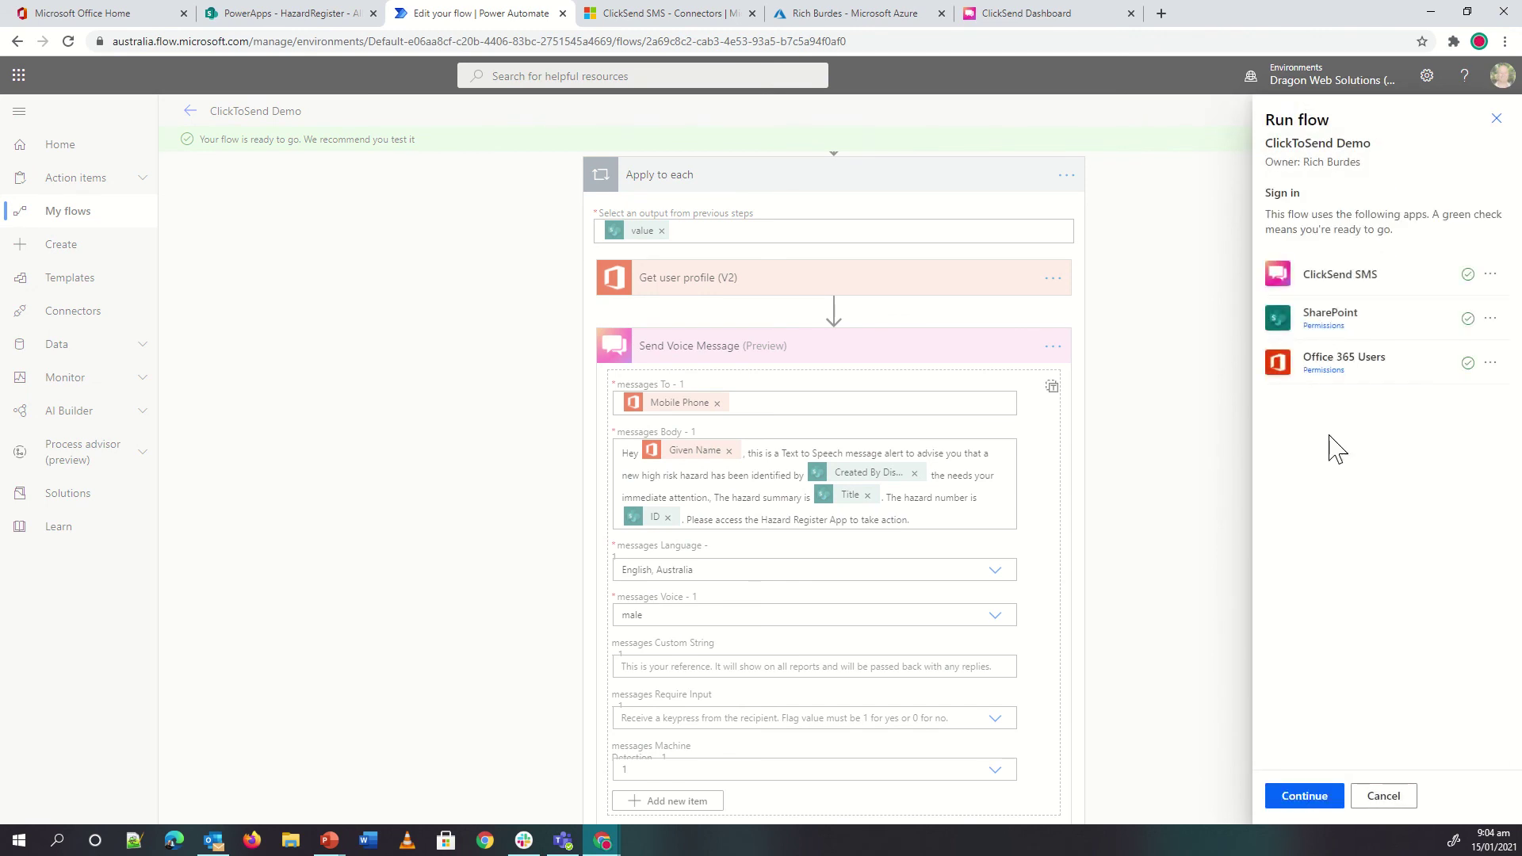
left_click(1304, 796)
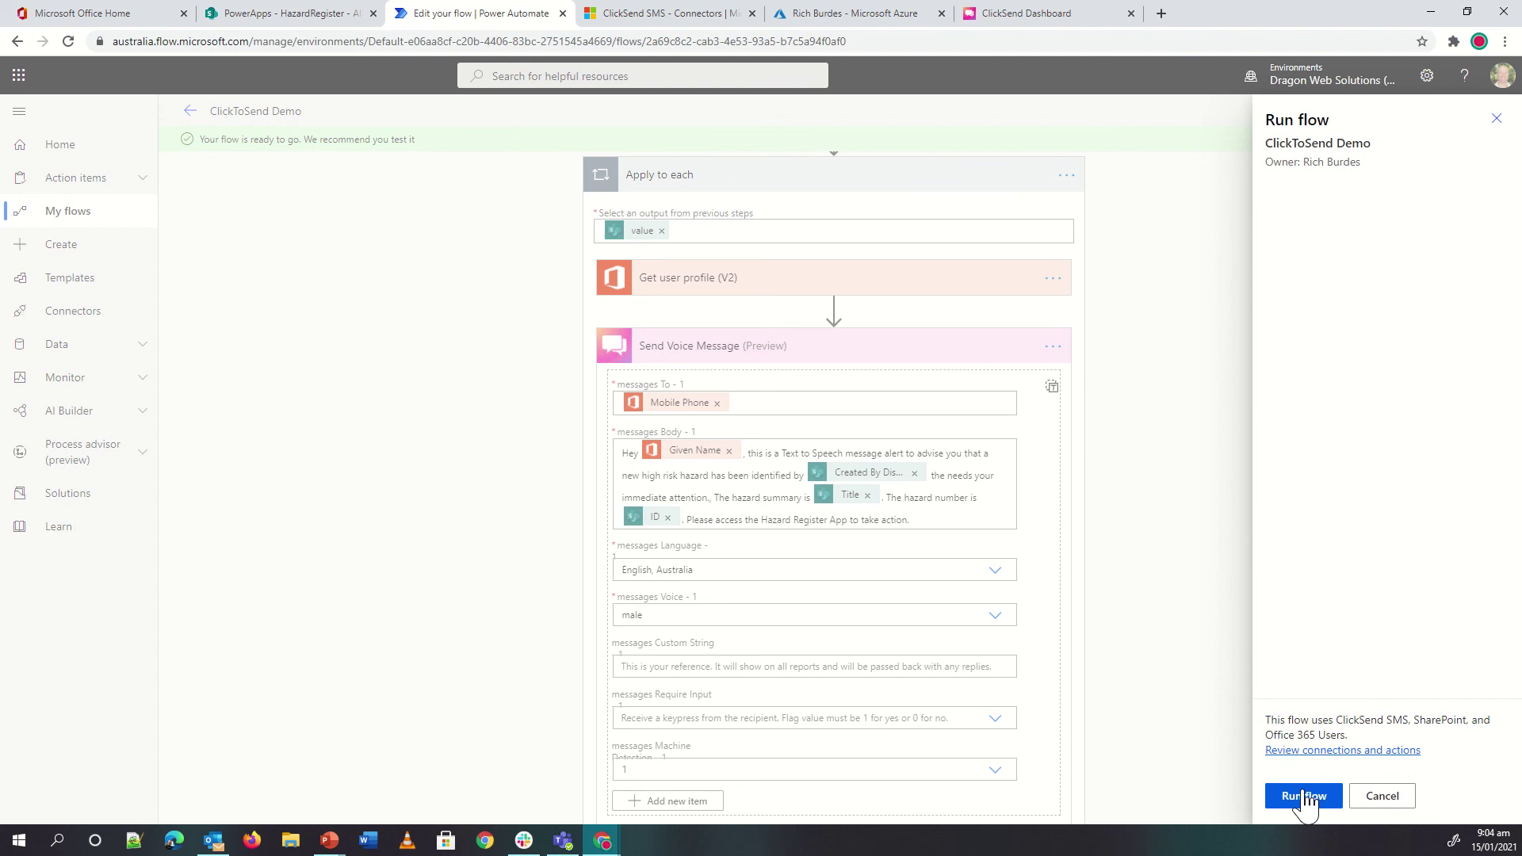
left_click(1304, 796)
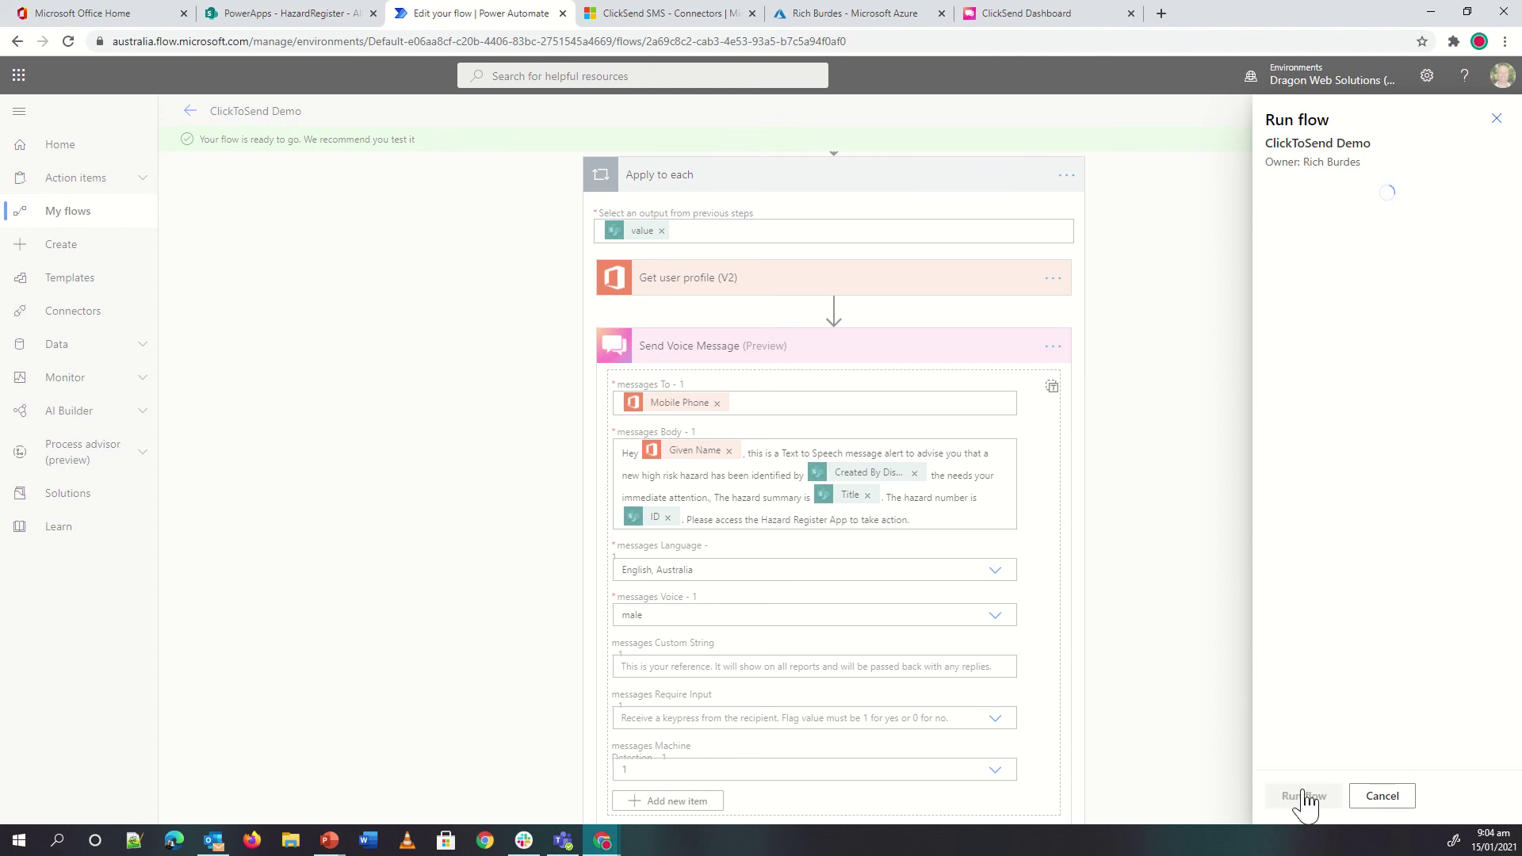
left_click(1300, 795)
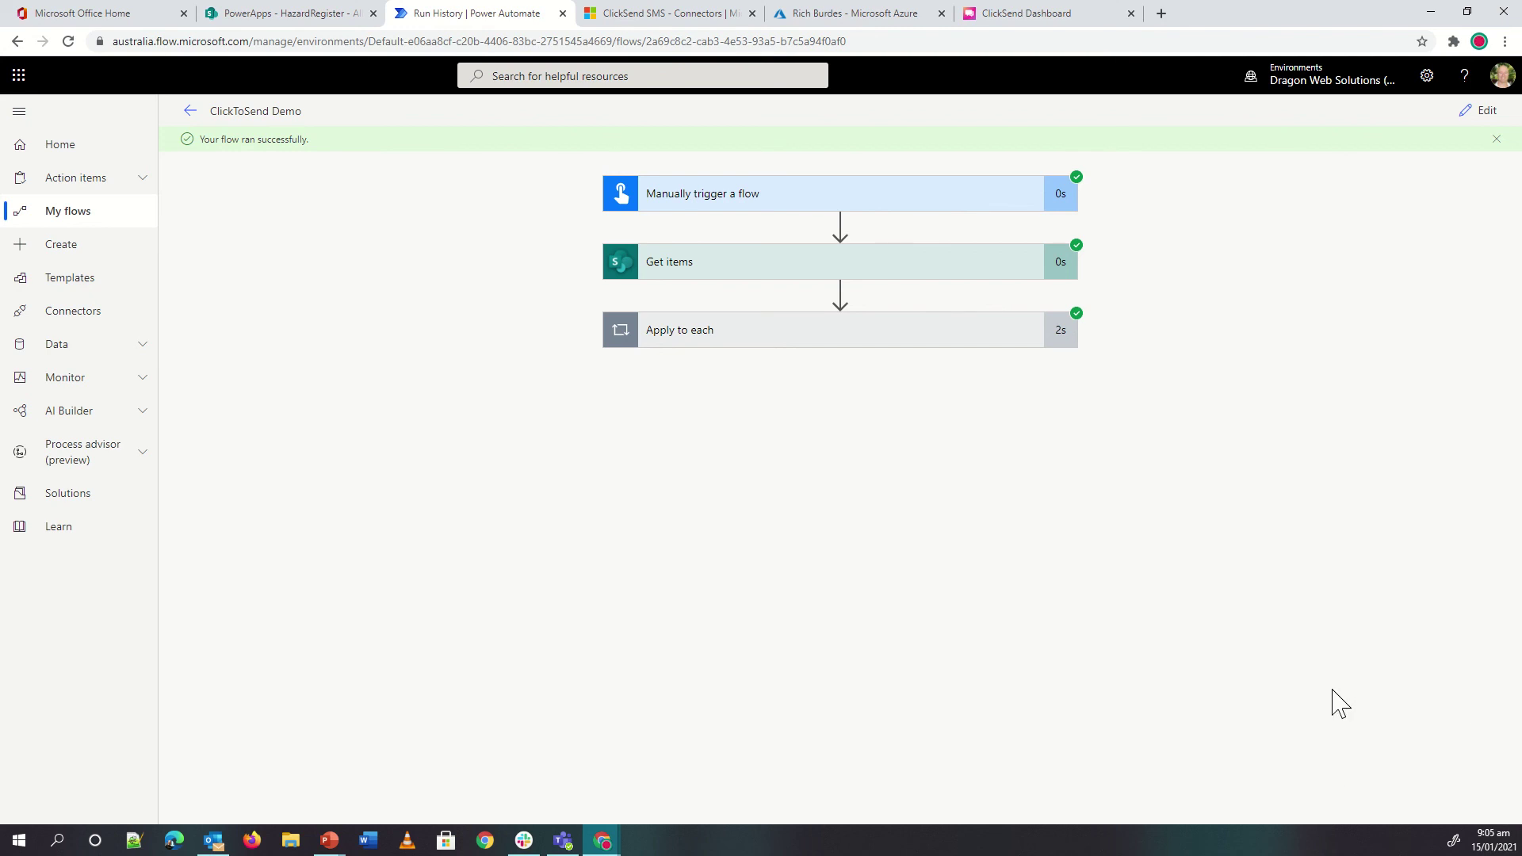
Inspect Send Voice Message's run results inside Apply to each, highlighting the sent message body.
left_click(710, 328)
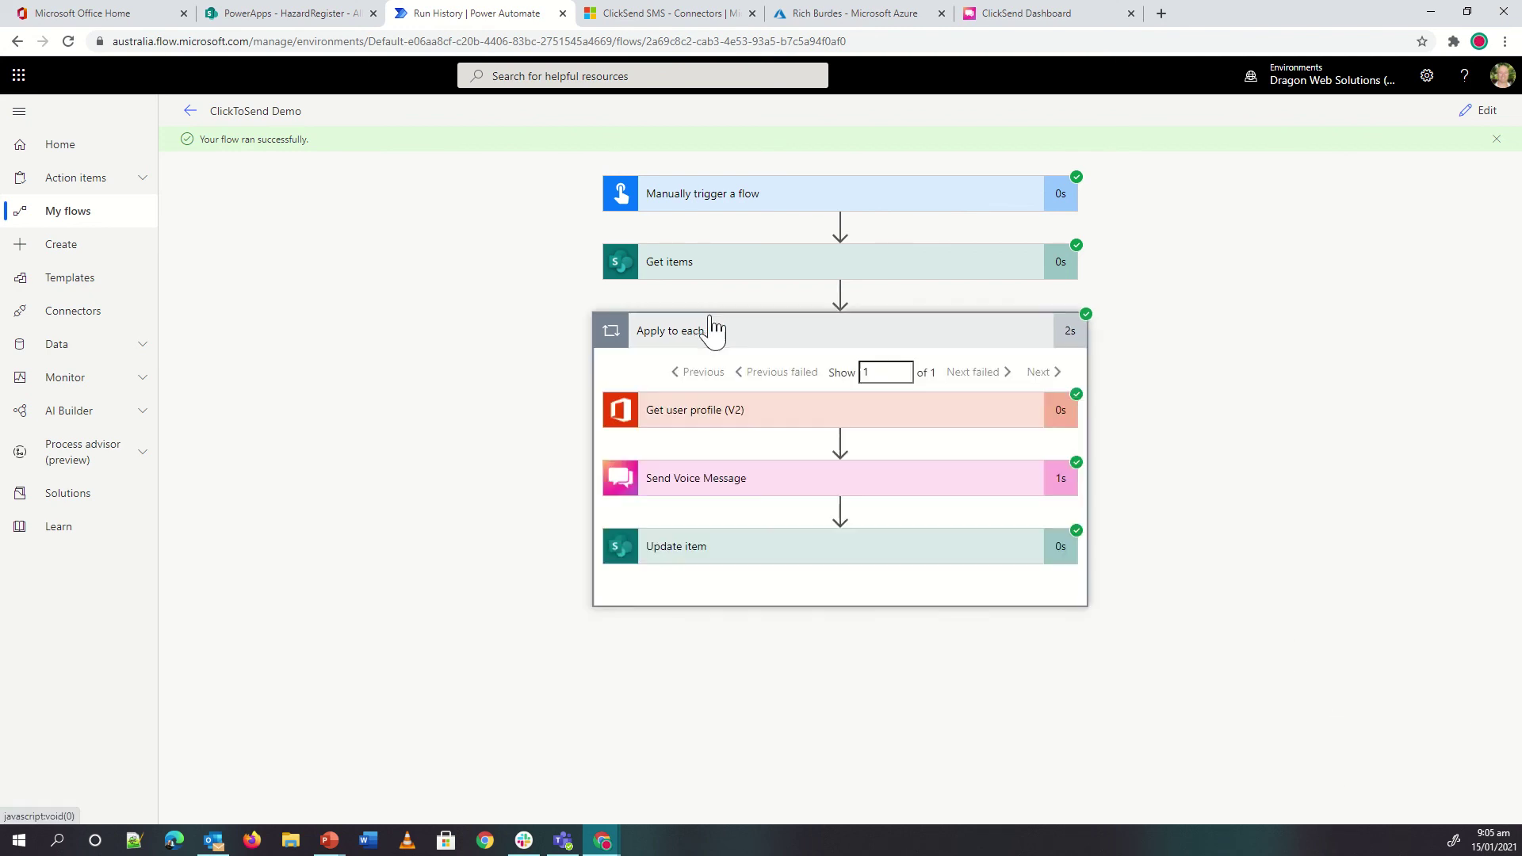
left_click(731, 492)
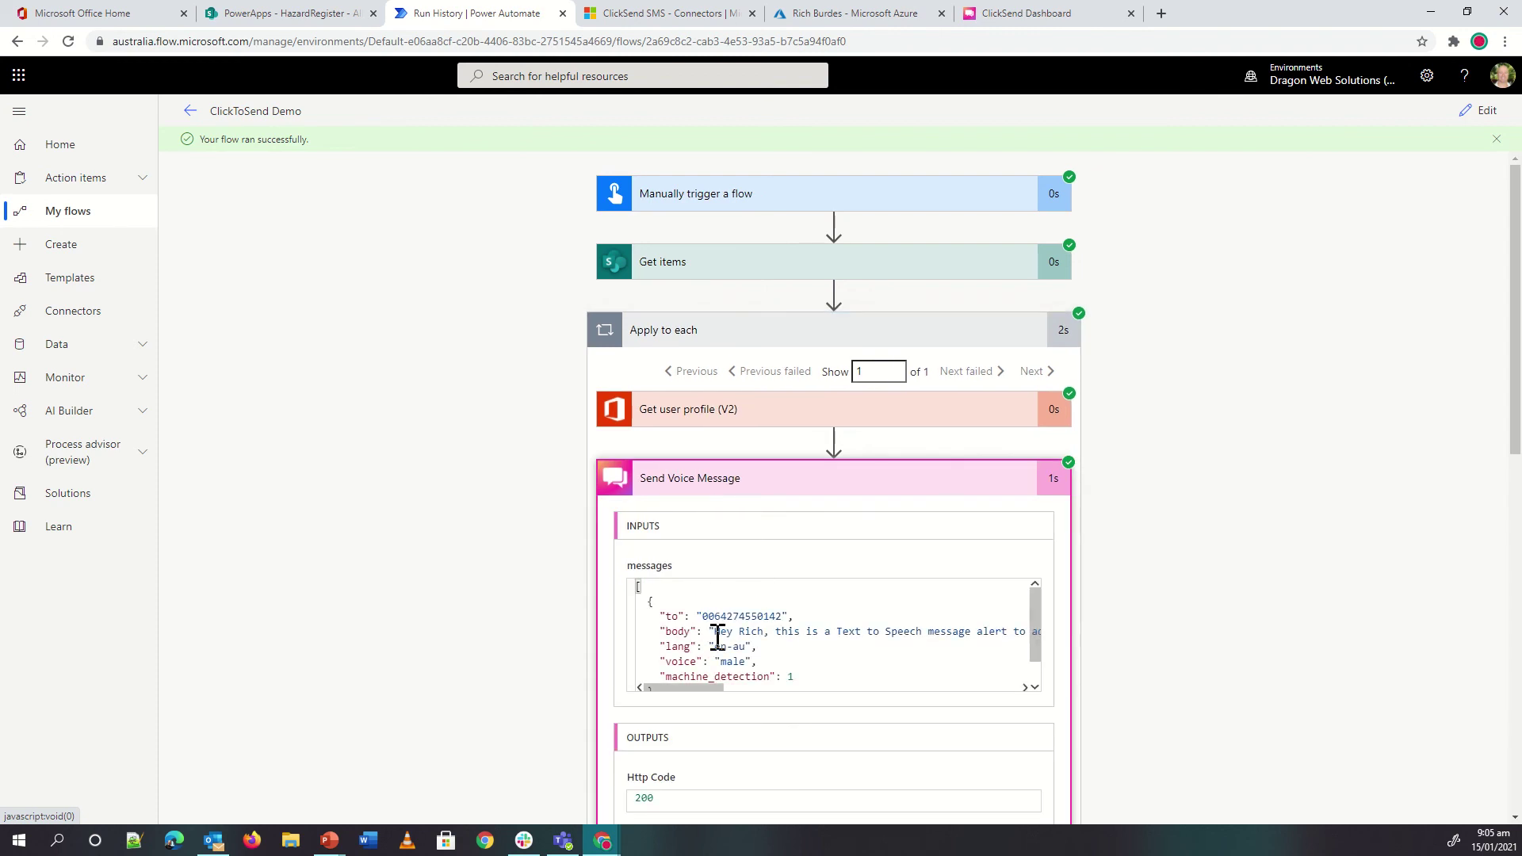
left_click_drag(716, 632, 1028, 636)
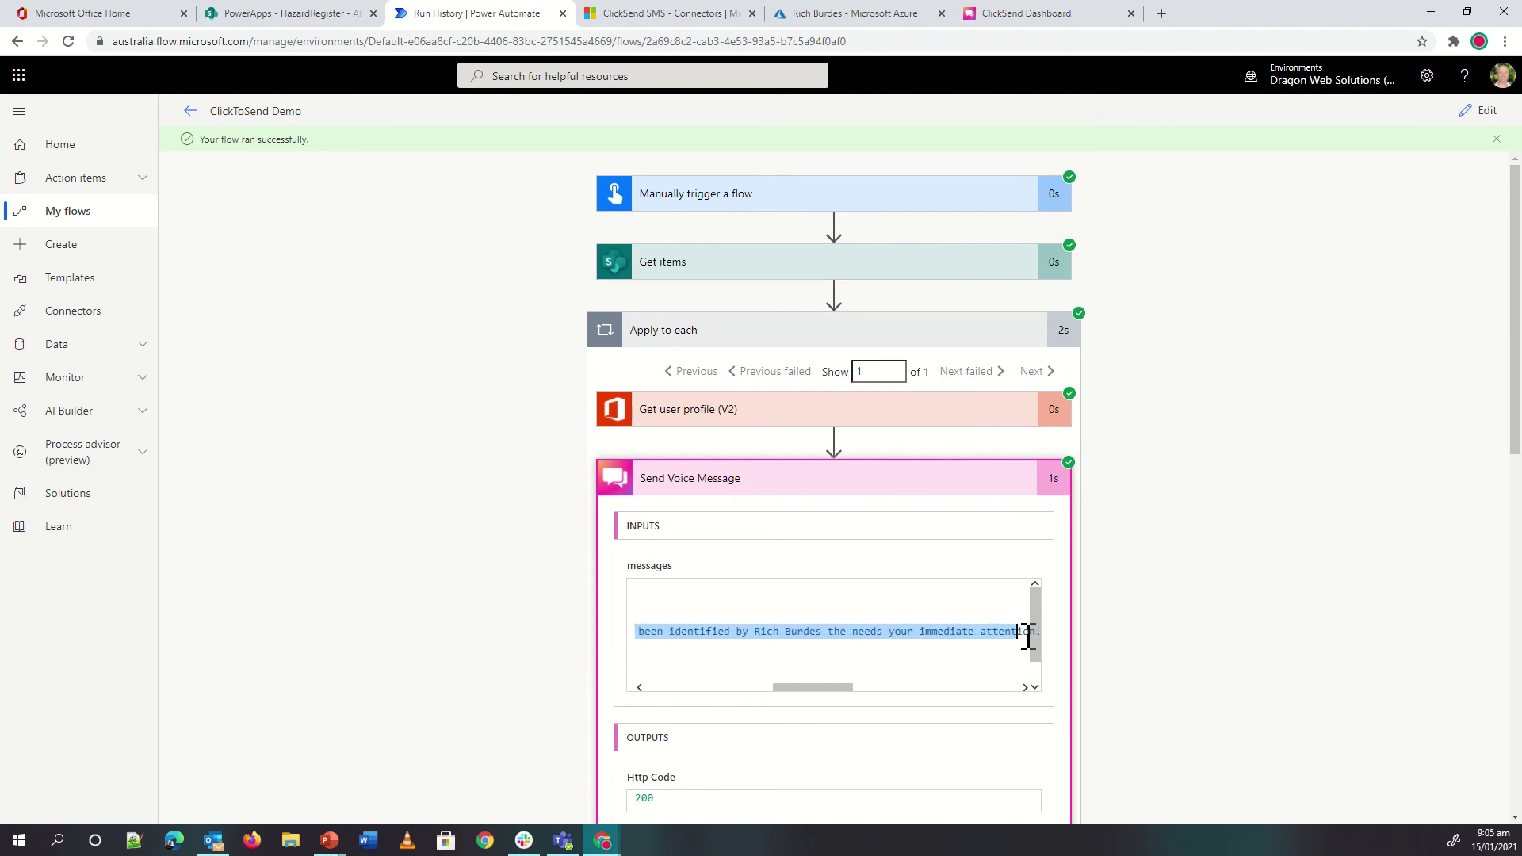